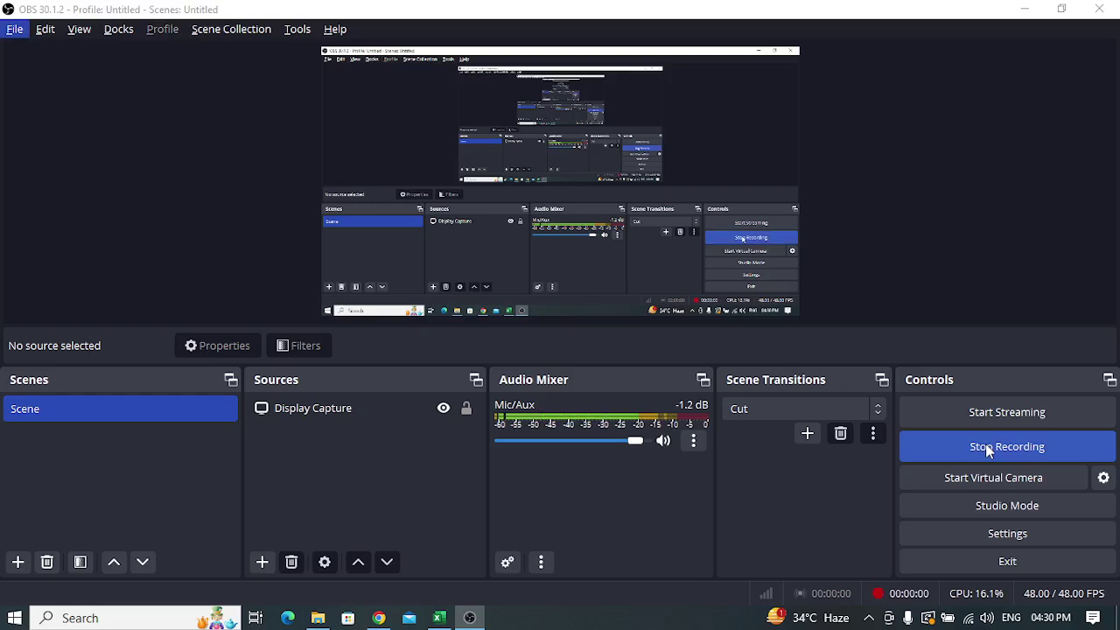
- Start the OBS screen recording and bring up the Excel workbook with the marks table
{"action": "key", "text": "alt+Tab"}
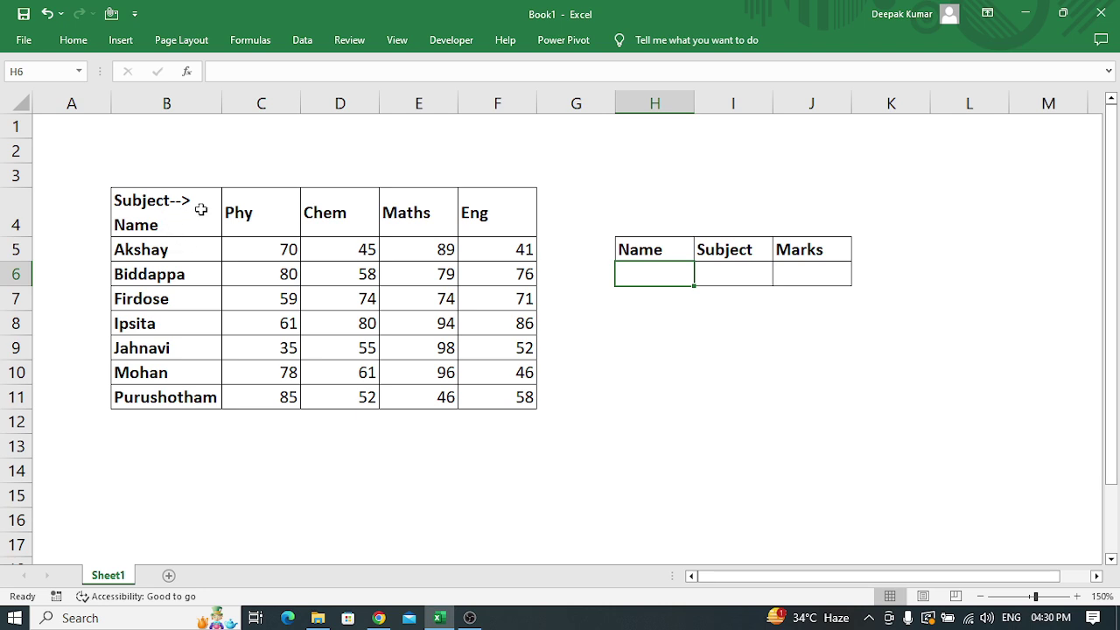
{"action": "left_click_drag", "start_coordinate": [240, 218], "coordinate": [487, 218]}
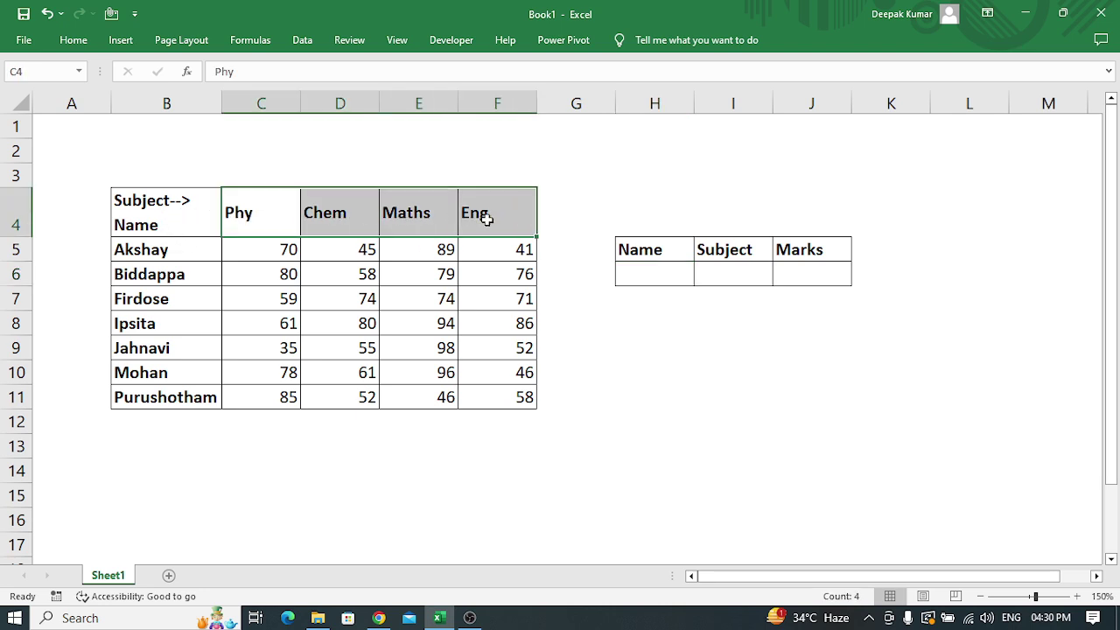
{"action": "left_click_drag", "start_coordinate": [145, 254], "coordinate": [143, 395]}
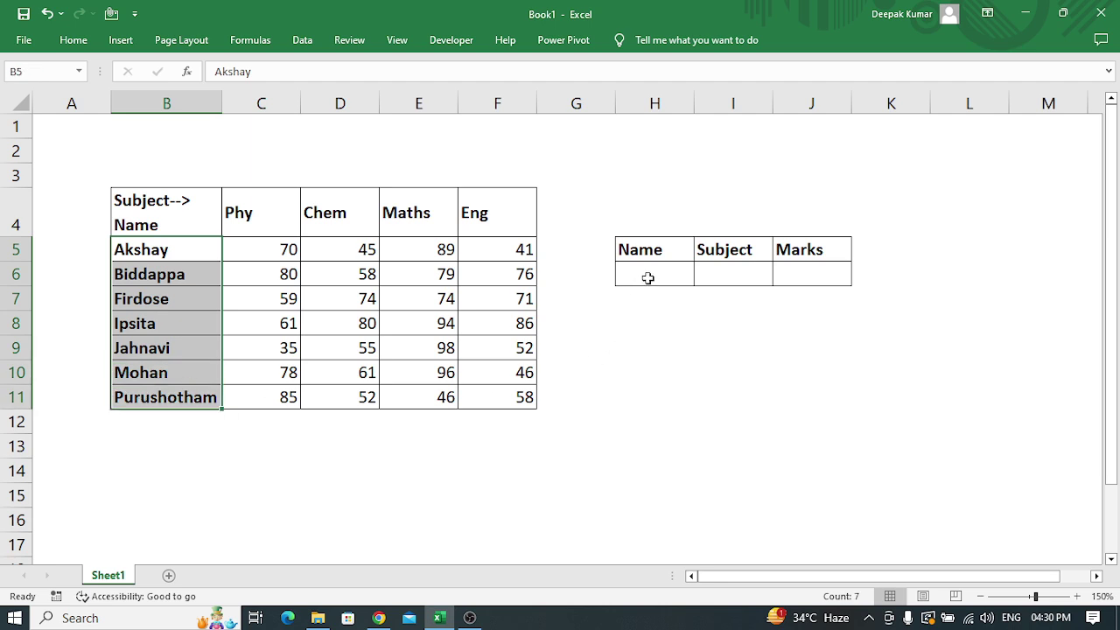
{"action": "left_click", "coordinate": [808, 276]}
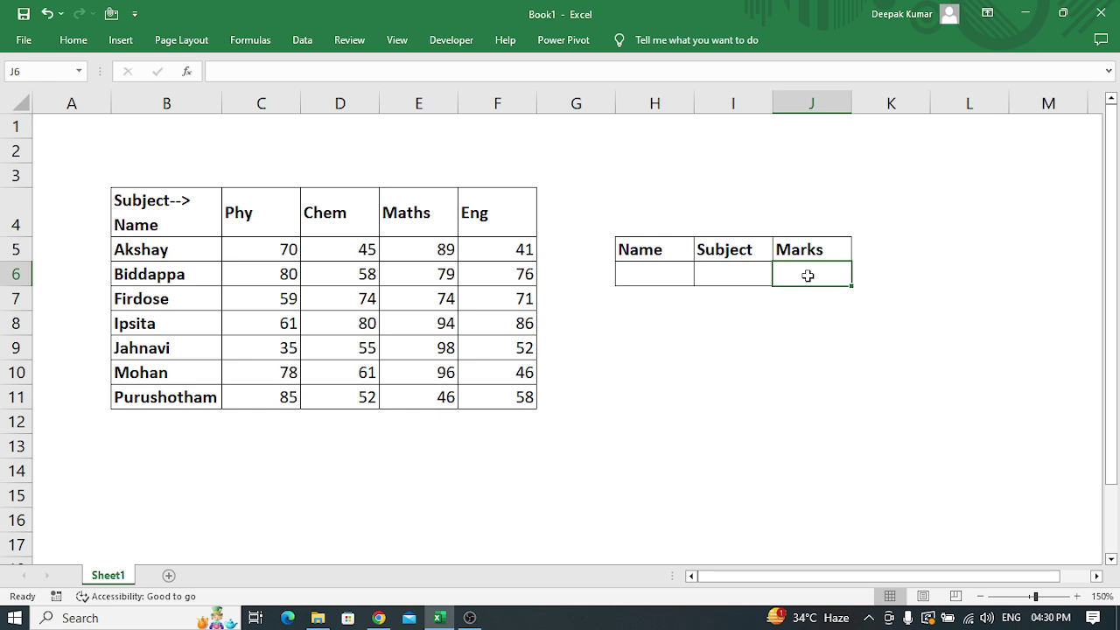
{"action": "left_click", "coordinate": [721, 282]}
{"action": "left_click", "coordinate": [634, 280]}
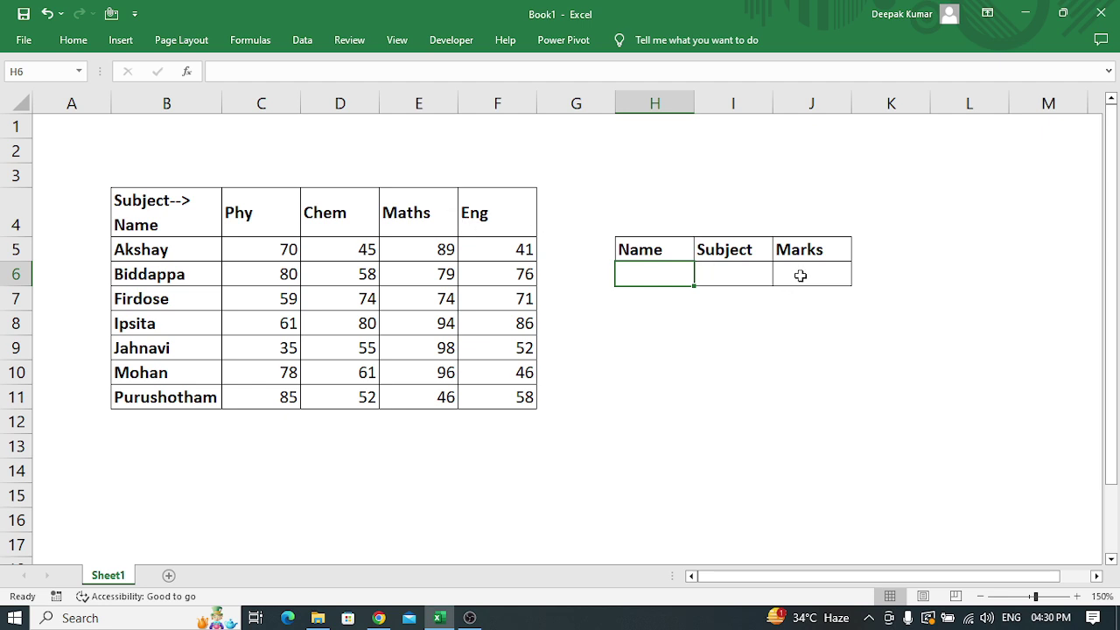
{"action": "left_click", "coordinate": [799, 276]}
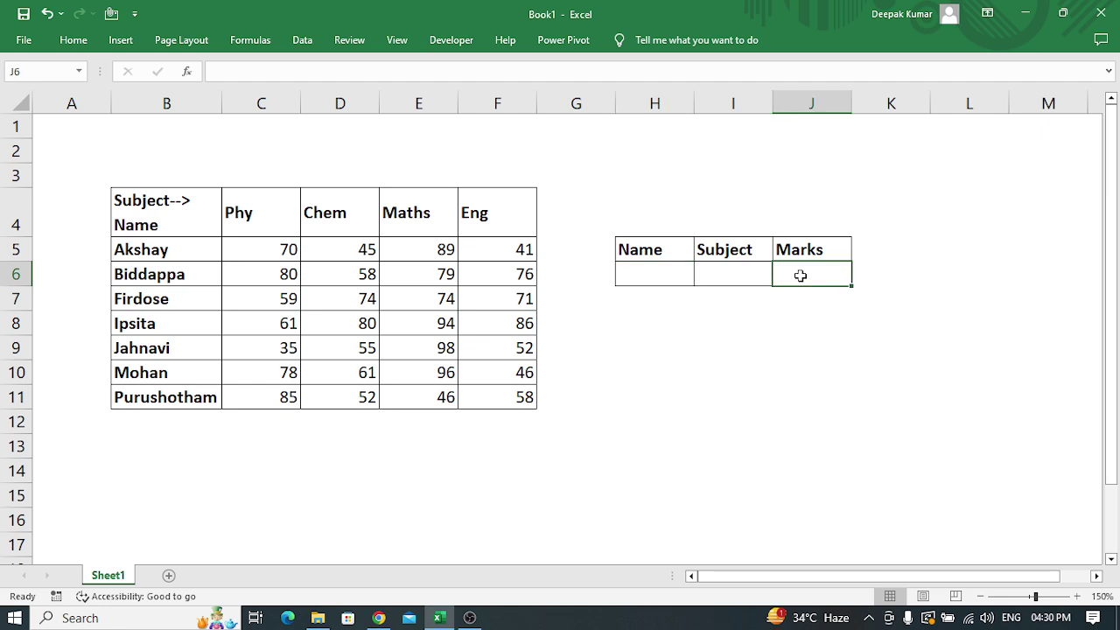
{"action": "left_click", "coordinate": [658, 273]}
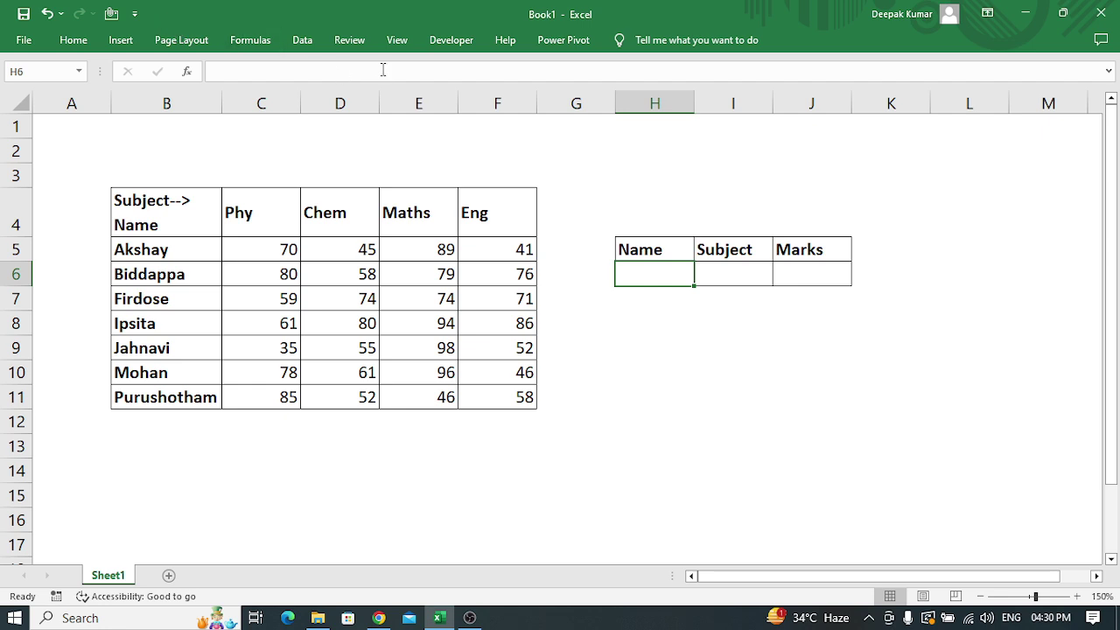
- Add list data validation to H6 with source $B$5:$B$11 (the student names)
{"action": "left_click", "coordinate": [302, 40]}
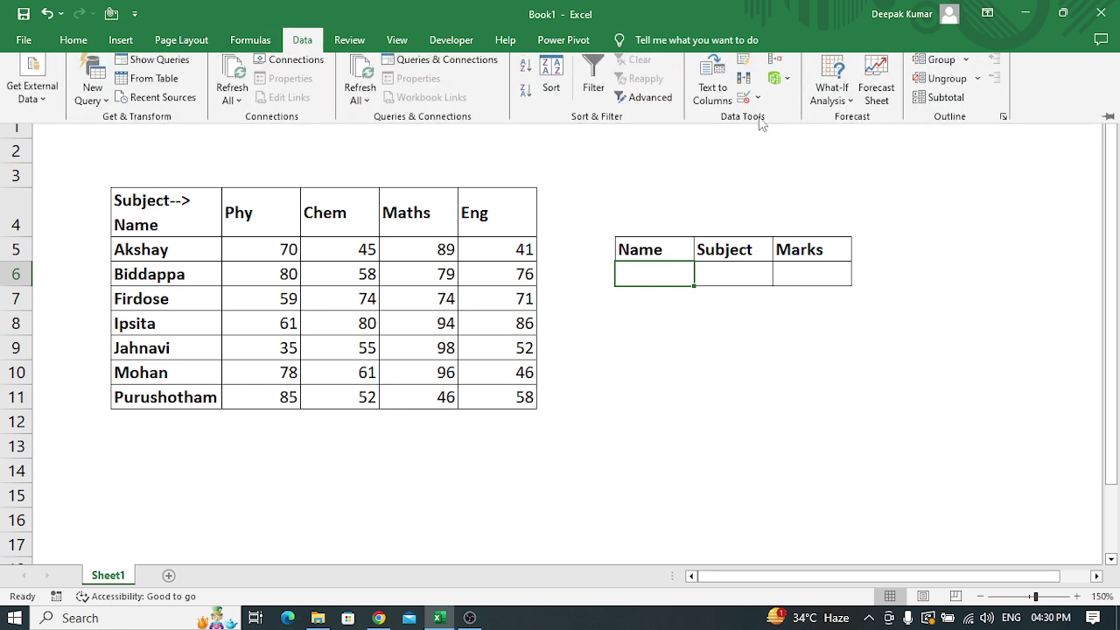
{"action": "left_click", "coordinate": [758, 104]}
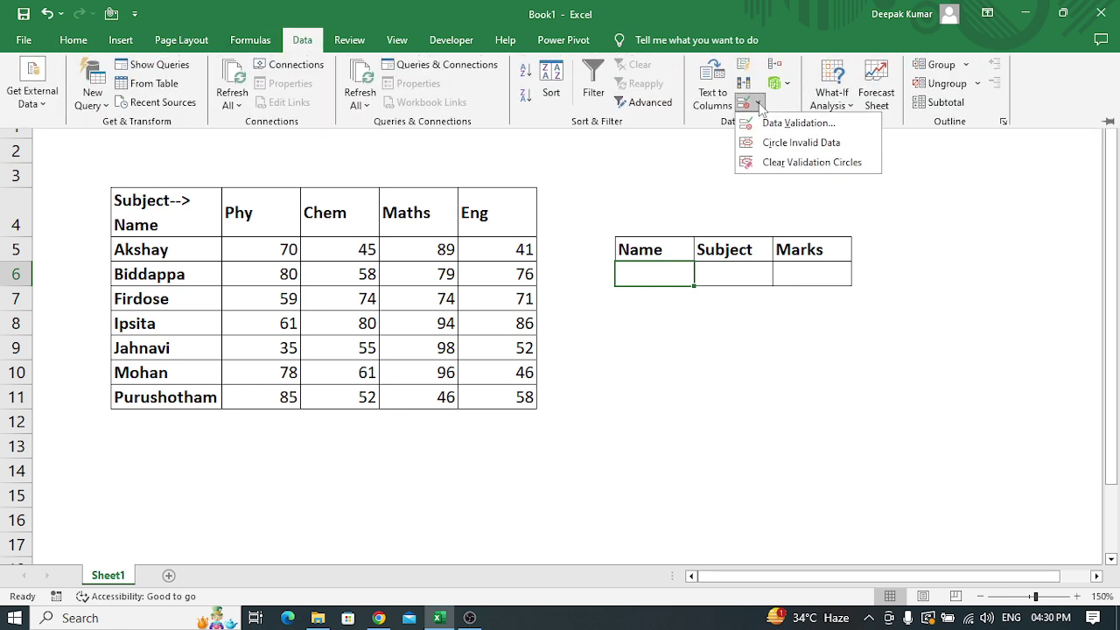
{"action": "left_click", "coordinate": [796, 124]}
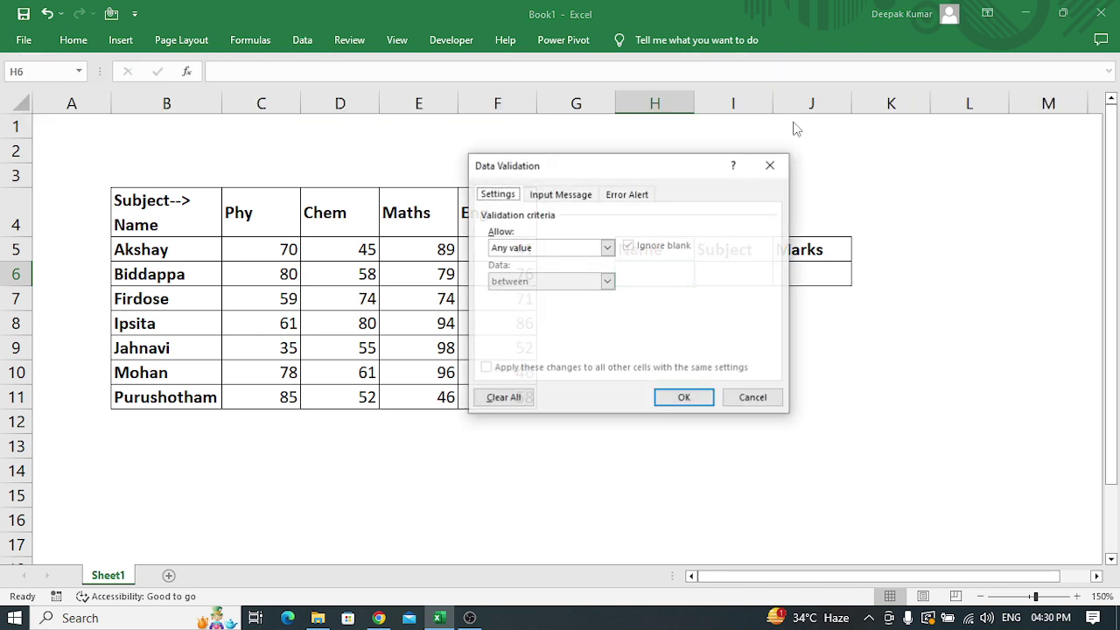
{"action": "left_click", "coordinate": [590, 249]}
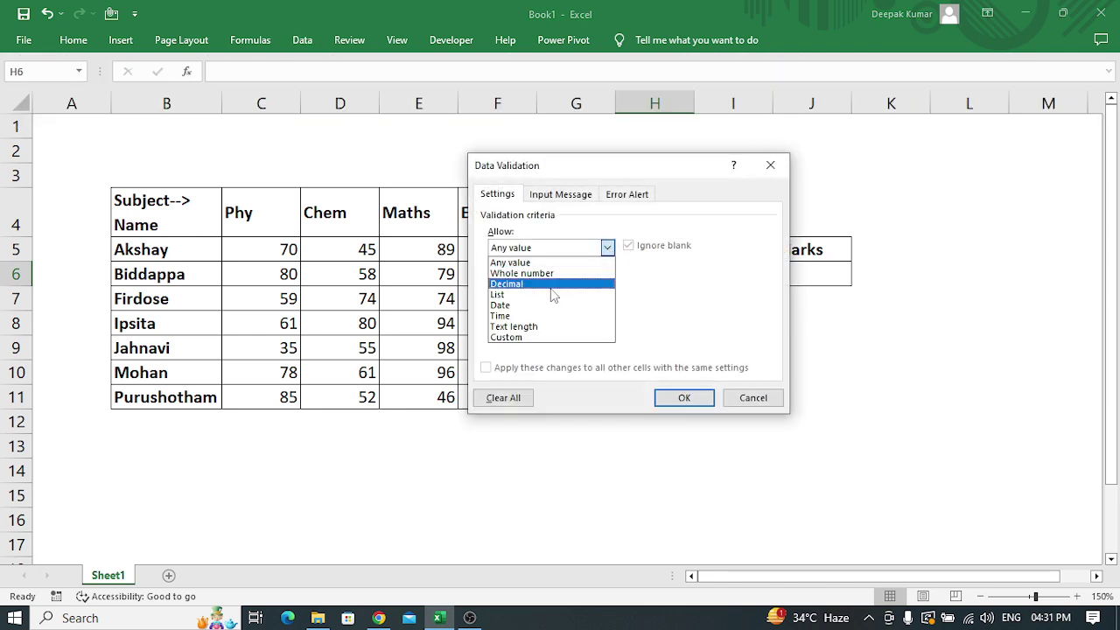
{"action": "left_click", "coordinate": [512, 302]}
{"action": "left_click", "coordinate": [552, 313]}
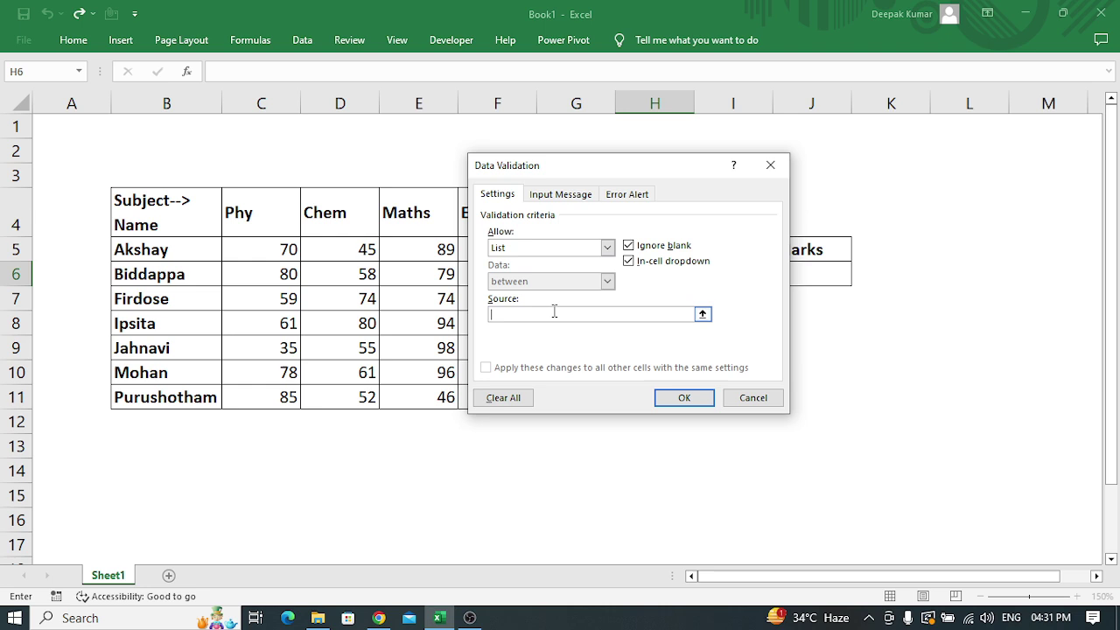
{"action": "left_click_drag", "start_coordinate": [178, 248], "coordinate": [189, 396]}
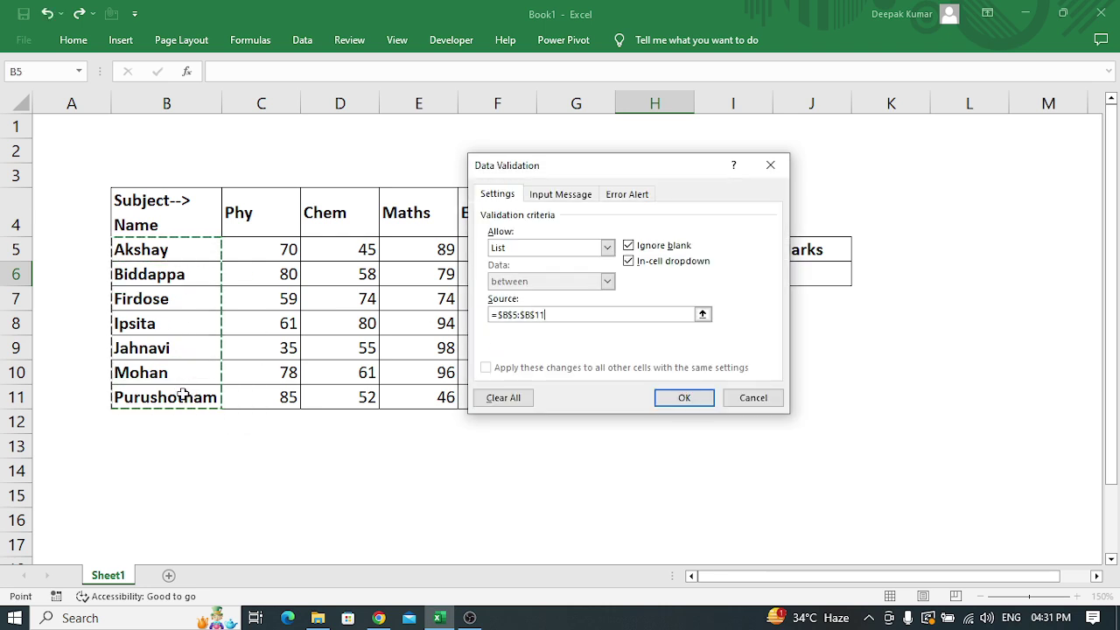
{"action": "left_click", "coordinate": [697, 400]}
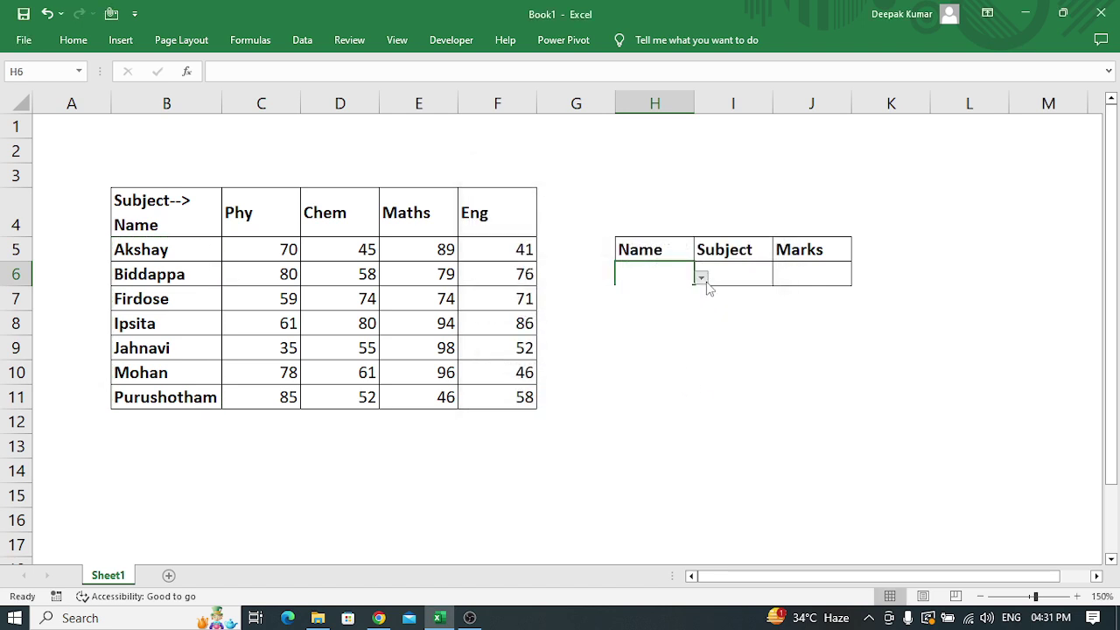
- Test the H6 name dropdown, close it without choosing, and select I6
{"action": "left_click", "coordinate": [701, 277]}
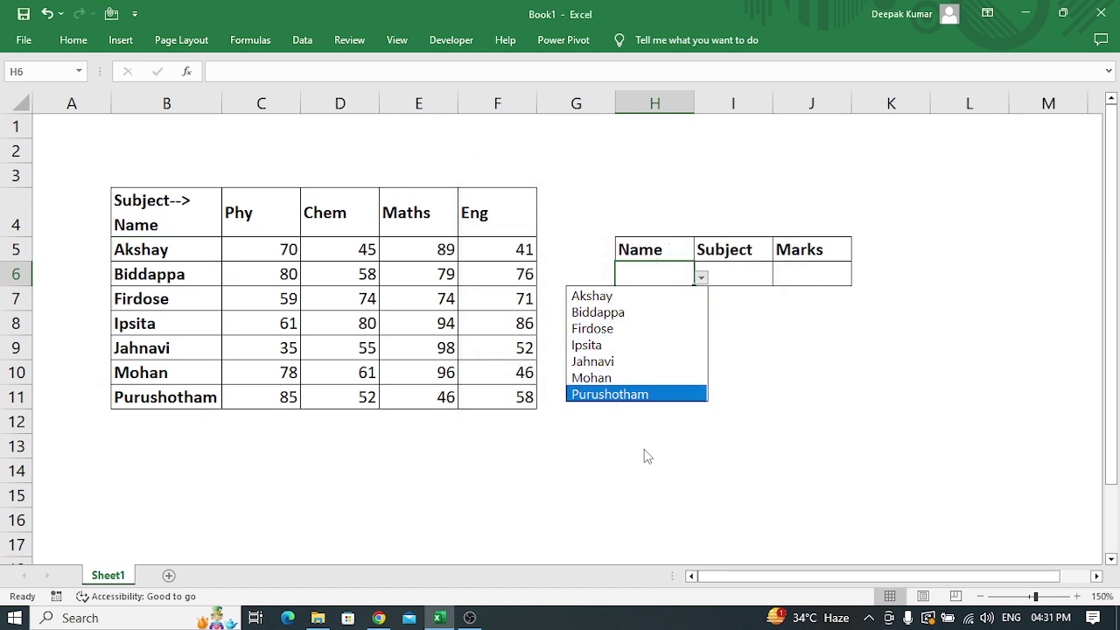
{"action": "key", "text": "Escape"}
{"action": "left_click", "coordinate": [734, 274]}
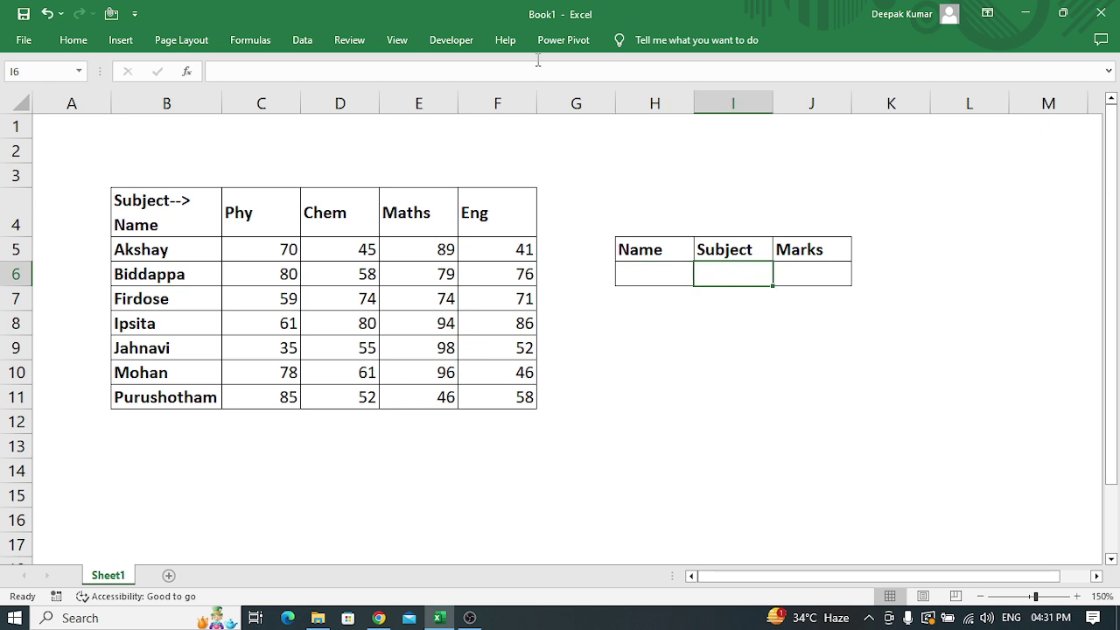
- Add list data validation to I6 with source $C$4:$F$4 (Phy, Chem, Maths, Eng)
{"action": "left_click", "coordinate": [297, 43]}
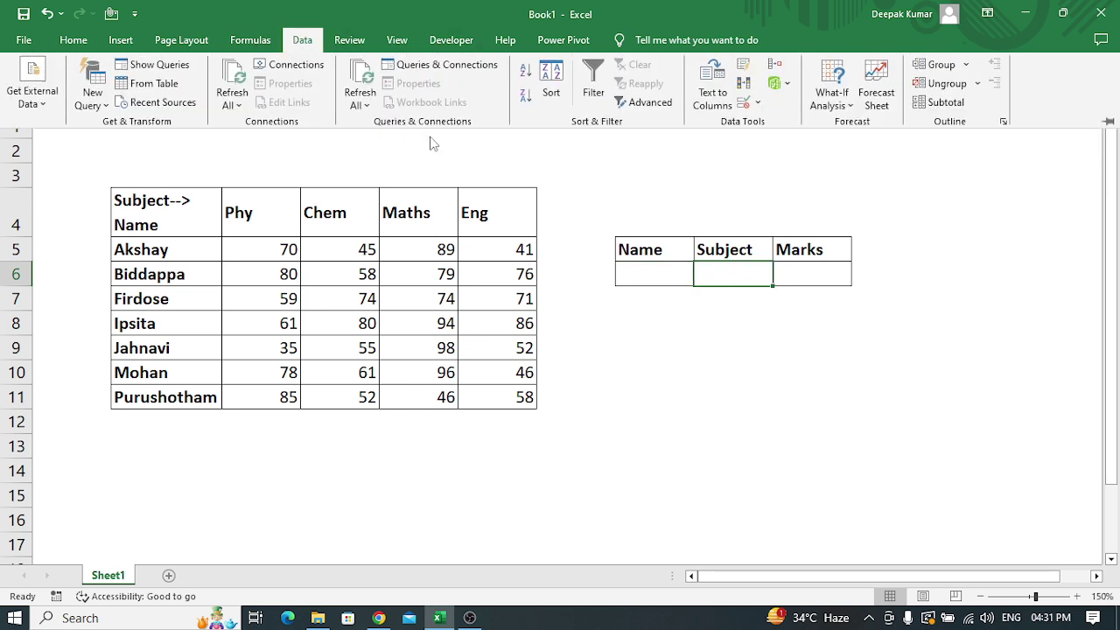
{"action": "left_click", "coordinate": [758, 103]}
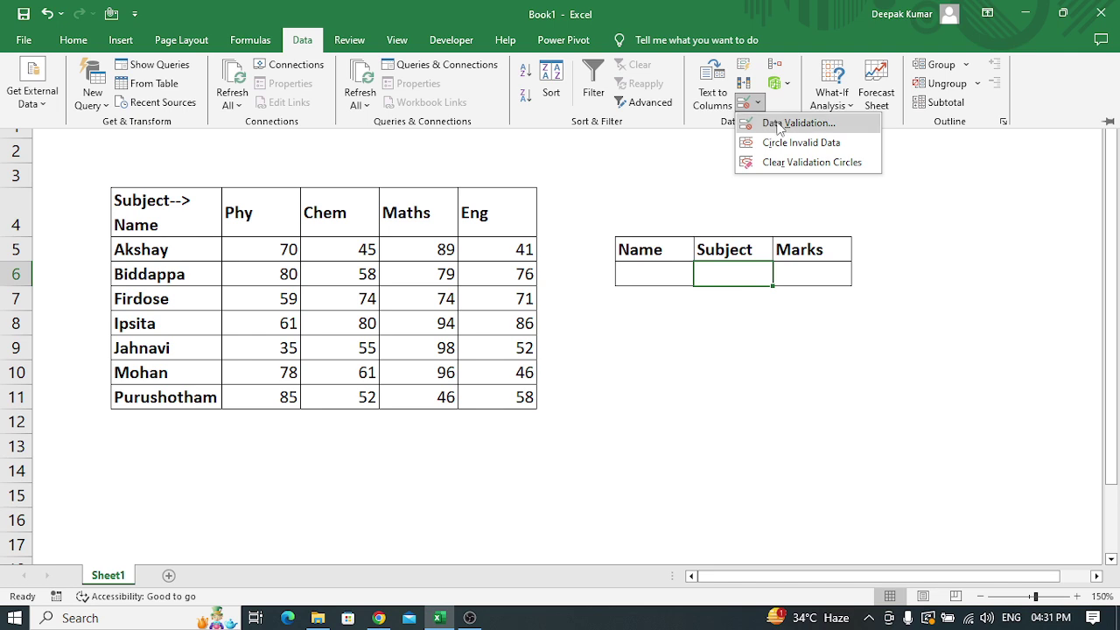
{"action": "left_click", "coordinate": [779, 123]}
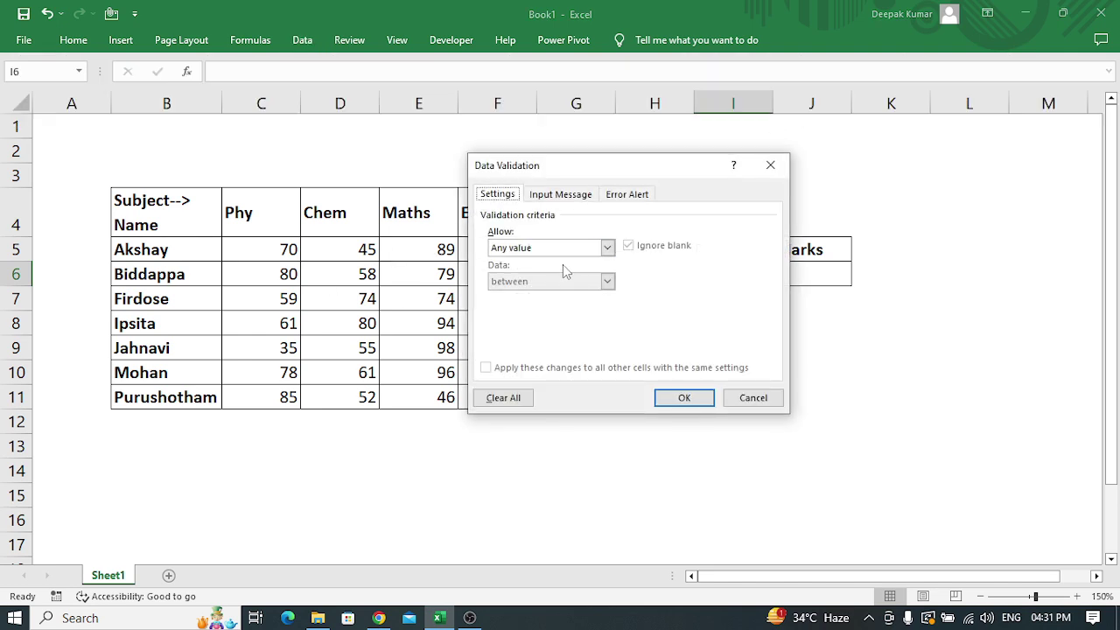
{"action": "left_click", "coordinate": [546, 250]}
{"action": "left_click", "coordinate": [536, 294]}
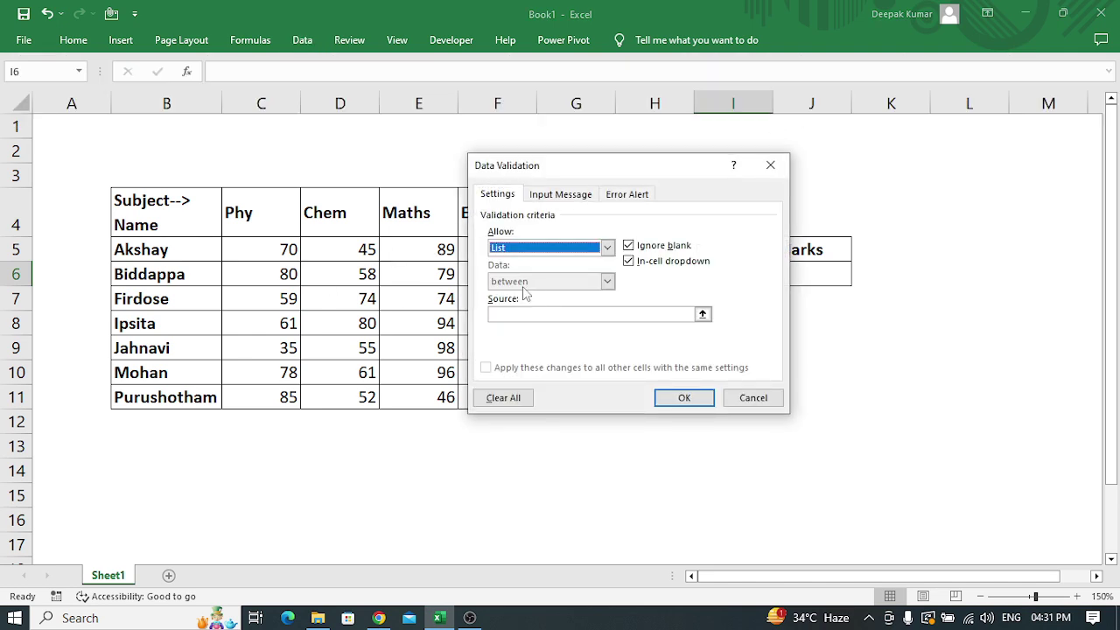
{"action": "left_click", "coordinate": [557, 314]}
{"action": "left_click_drag", "start_coordinate": [268, 220], "coordinate": [515, 219]}
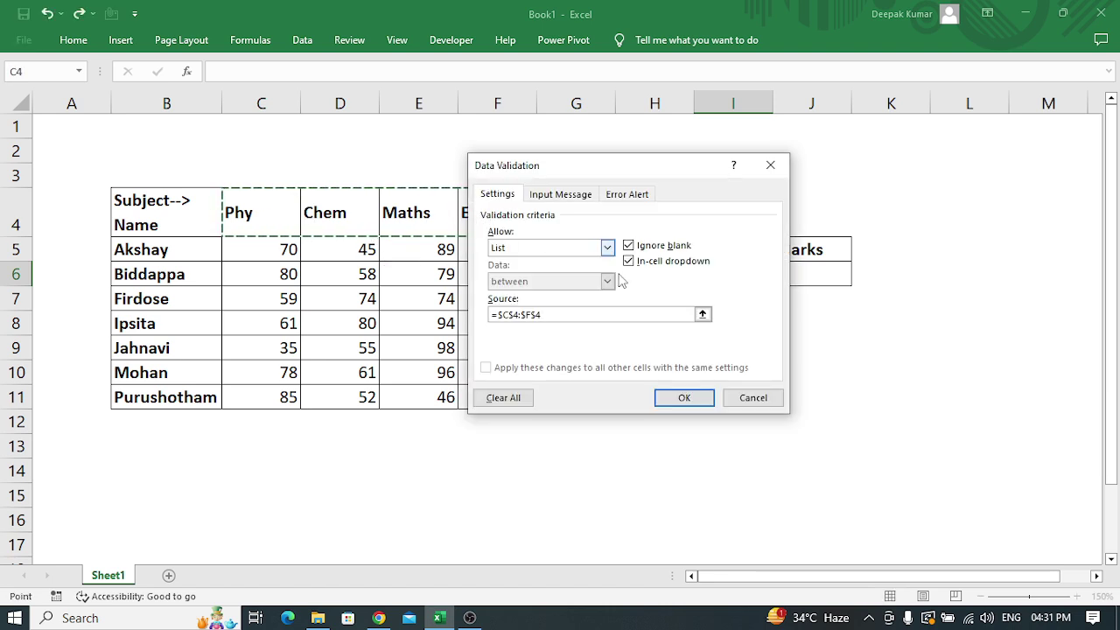
{"action": "left_click", "coordinate": [684, 397]}
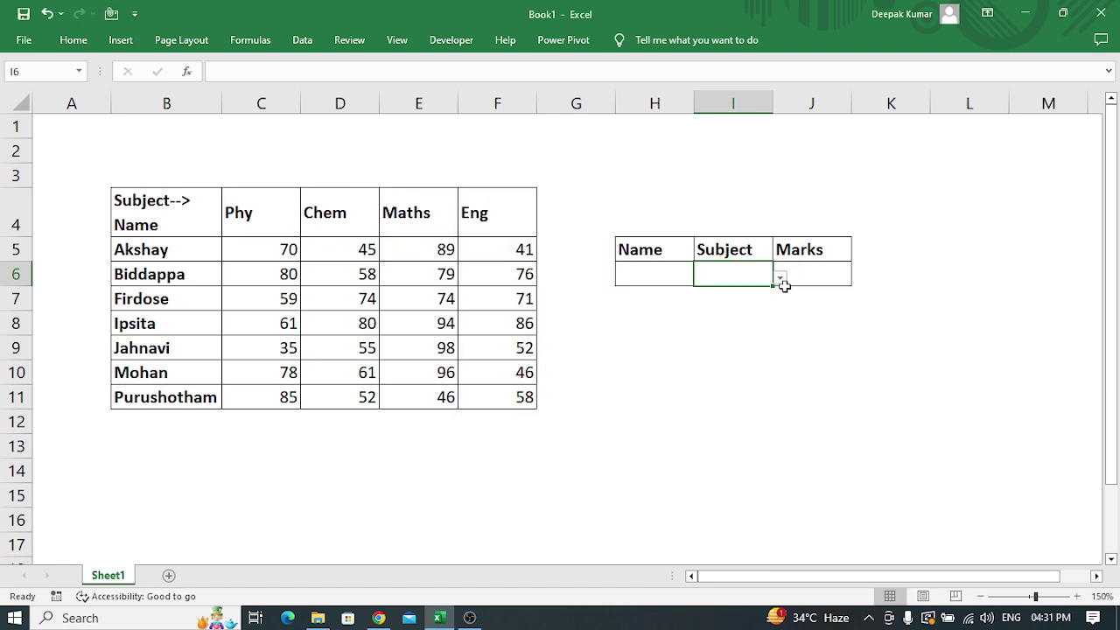
- Check the I6 subject dropdown, then widen column H to fit the names
{"action": "left_click", "coordinate": [780, 276]}
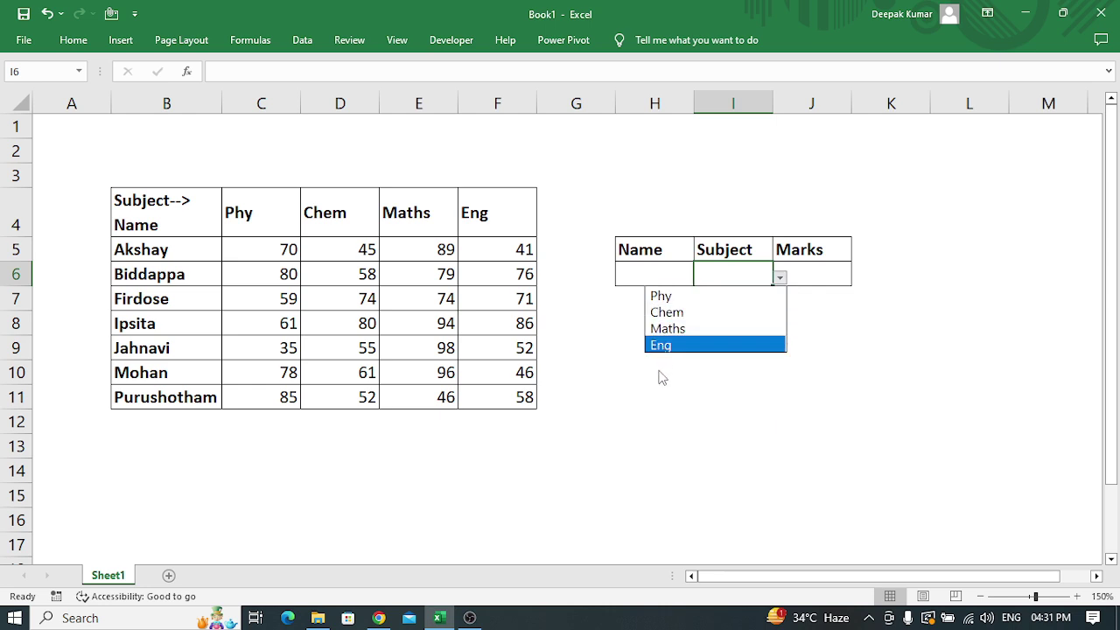
{"action": "key", "text": "Escape"}
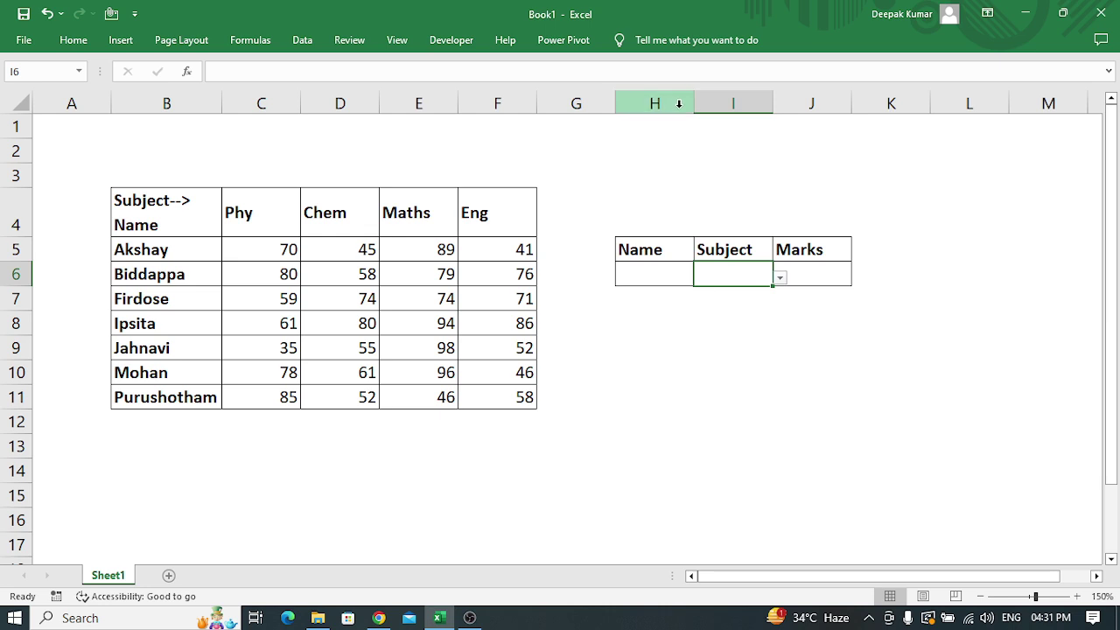
{"action": "left_click_drag", "start_coordinate": [695, 107], "coordinate": [715, 111]}
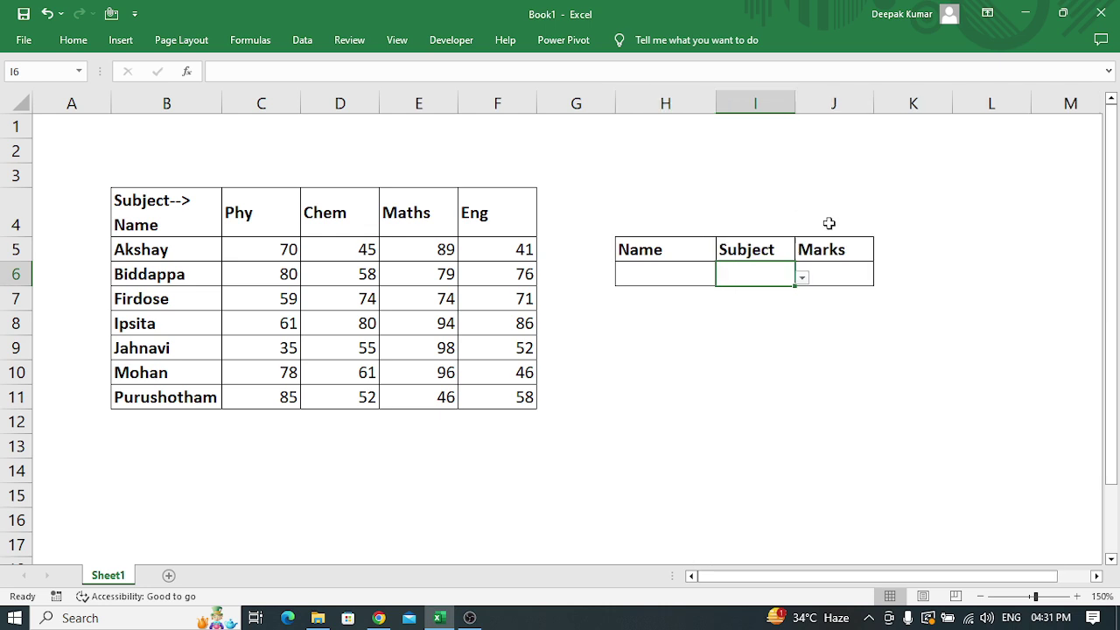
- Start J6's formula as =INDEX(C5:F11, selecting the marks block with the keyboard
{"action": "left_click", "coordinate": [834, 273]}
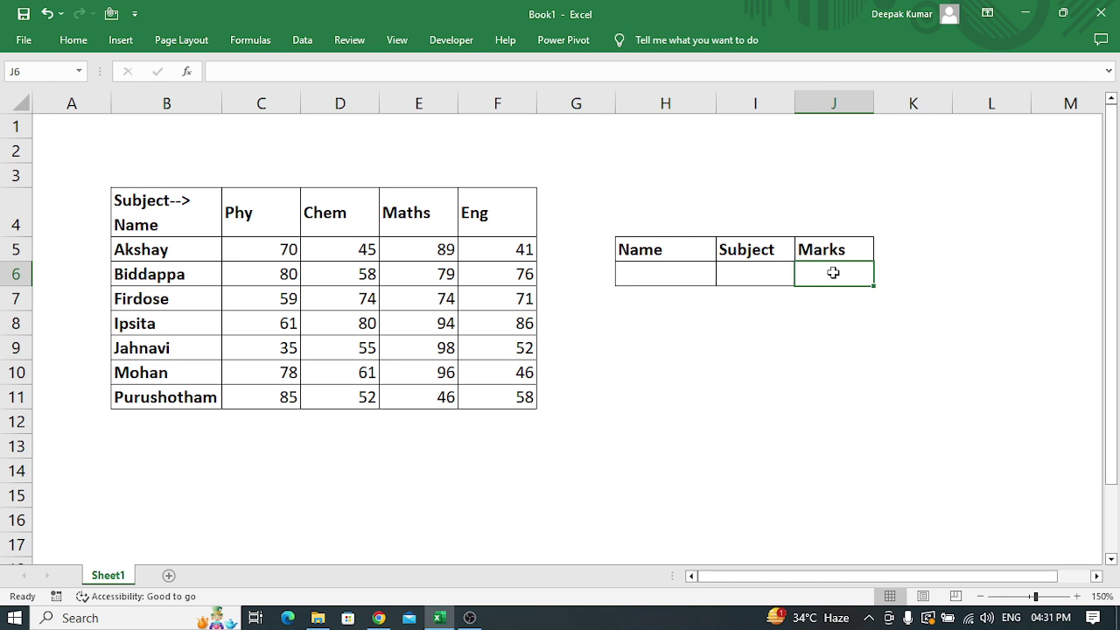
{"action": "type", "text": "=inde"}
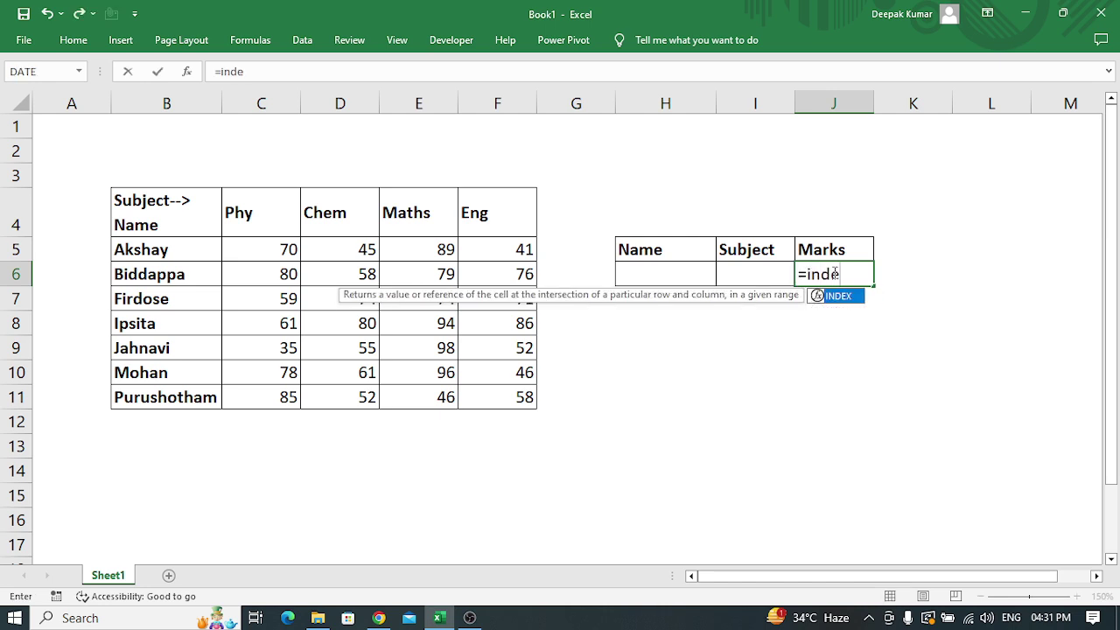
{"action": "key", "text": "Tab"}
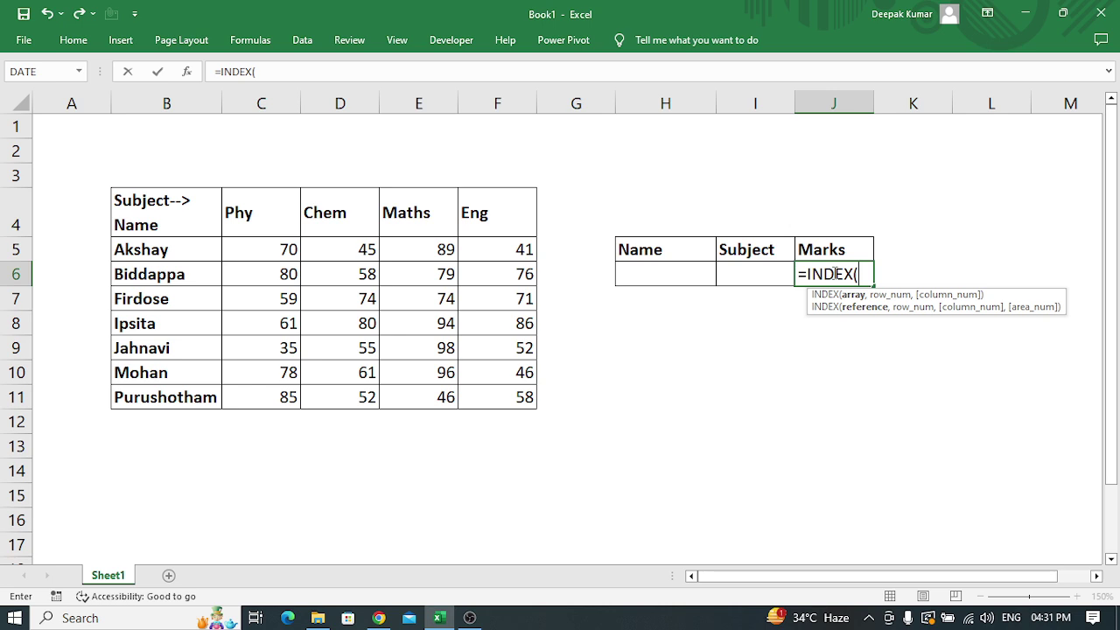
{"action": "key", "text": "Left"}
{"action": "key", "text": "Left"}
{"action": "key", "text": "Home"}
{"action": "key", "text": "Right"}
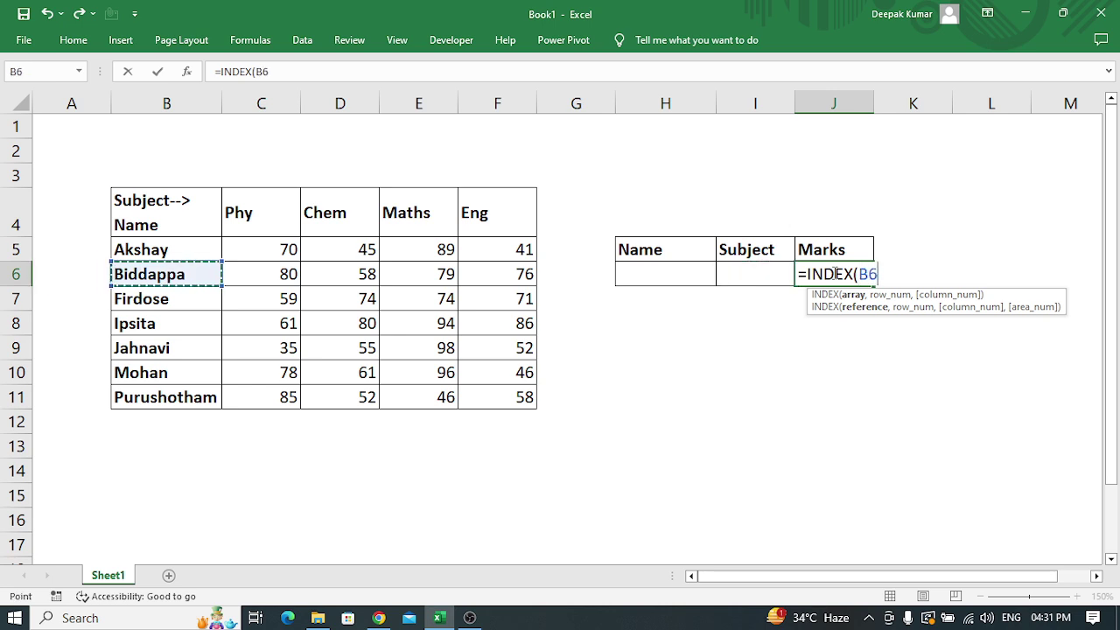
{"action": "key", "text": "Right"}
{"action": "key", "text": "Up"}
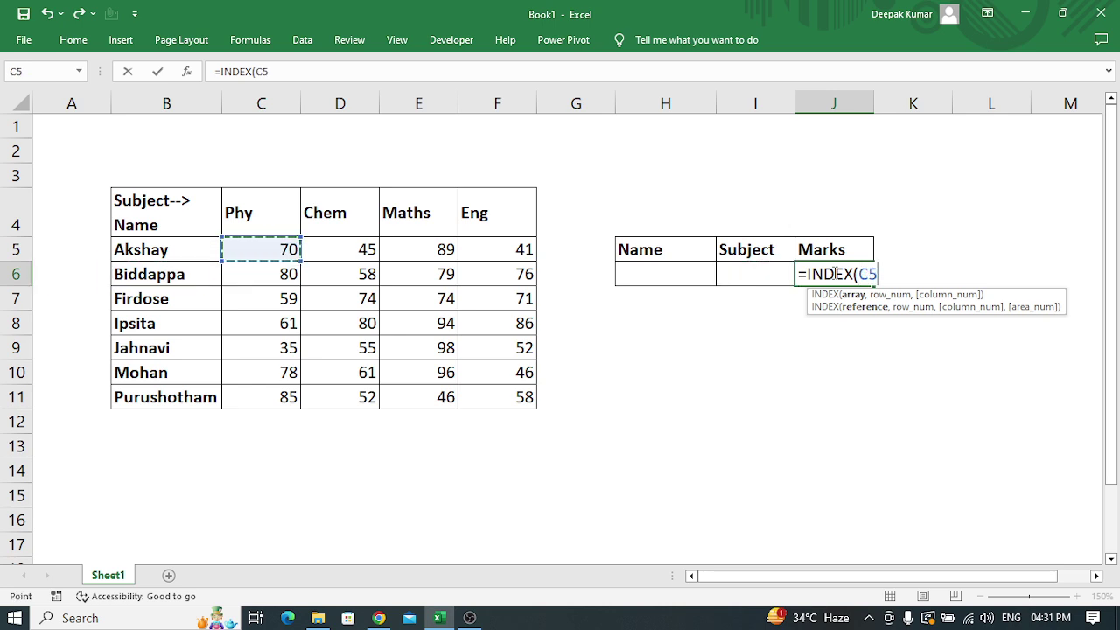
{"action": "key", "text": "ctrl+shift+Right"}
{"action": "key", "text": "ctrl+shift+Down"}
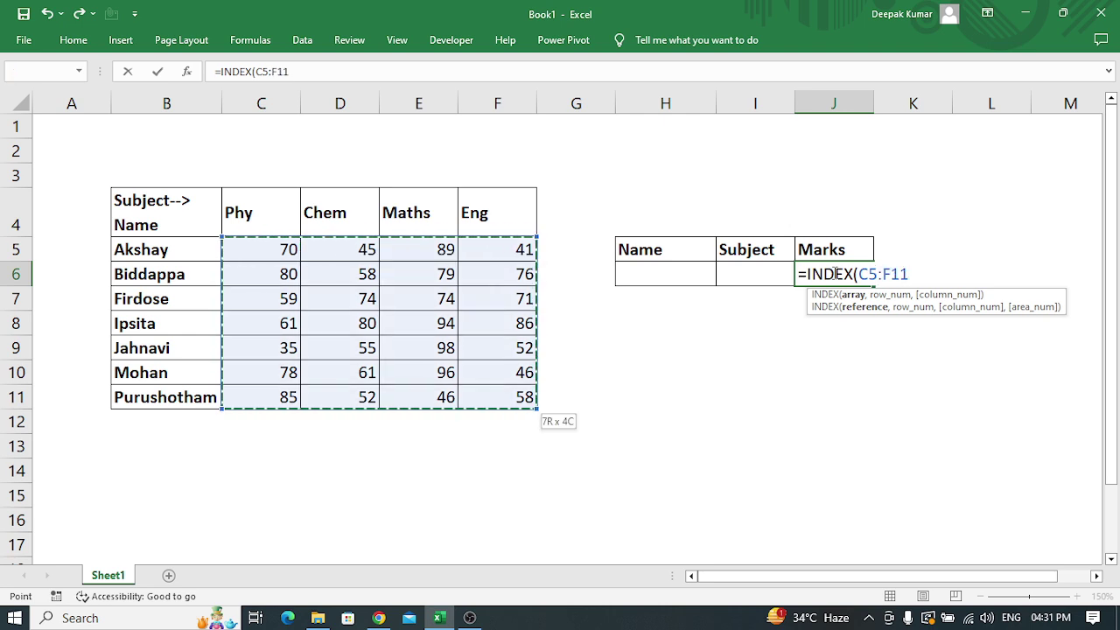
- Add MATCH(H6,B5:B11,0) as the INDEX row argument and begin the column MATCH
{"action": "type", "text": ","}
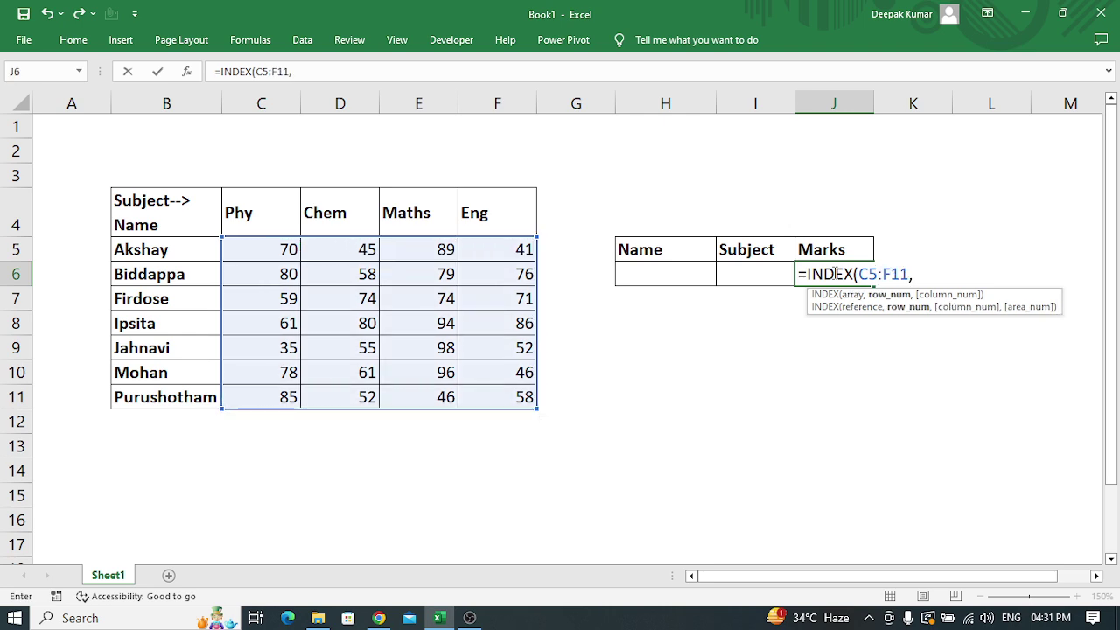
{"action": "type", "text": "matc"}
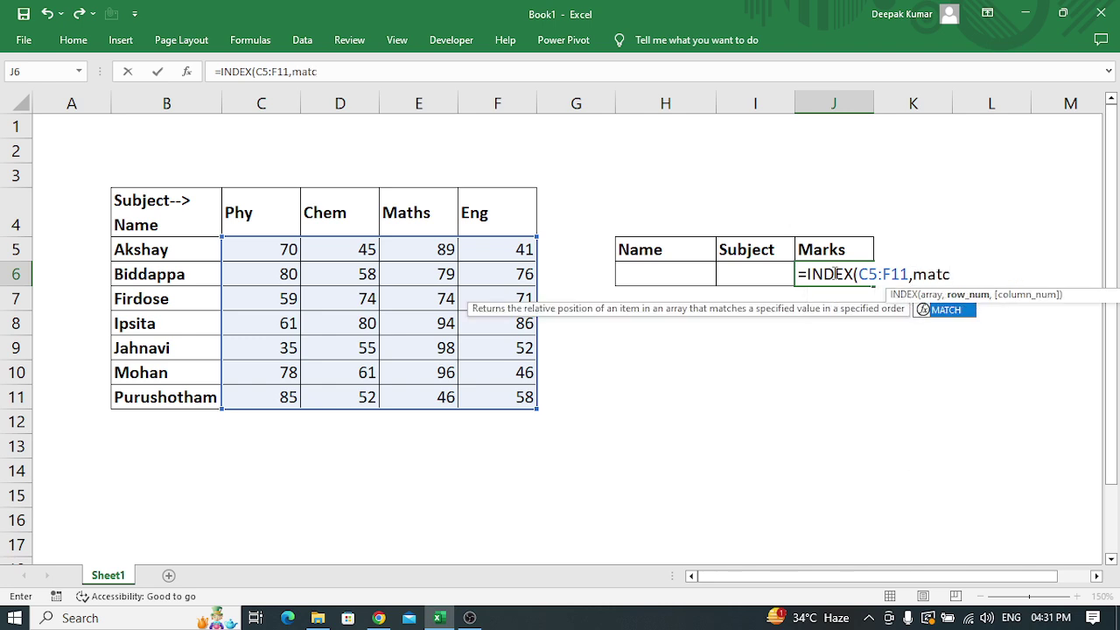
{"action": "key", "text": "Tab"}
{"action": "key", "text": "Left"}
{"action": "key", "text": "Left"}
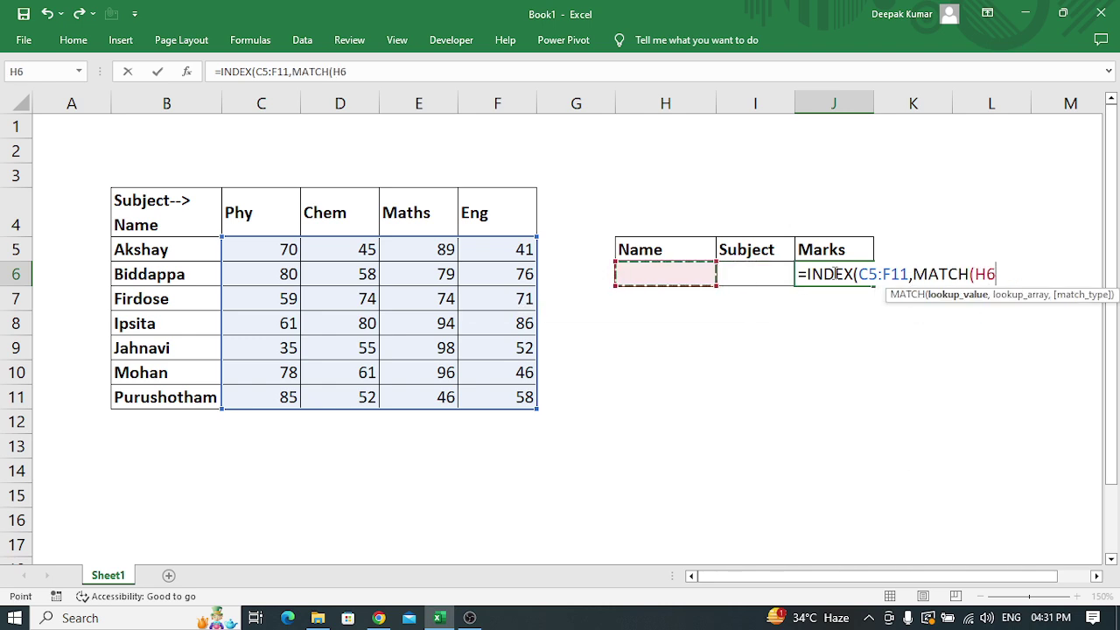
{"action": "type", "text": ","}
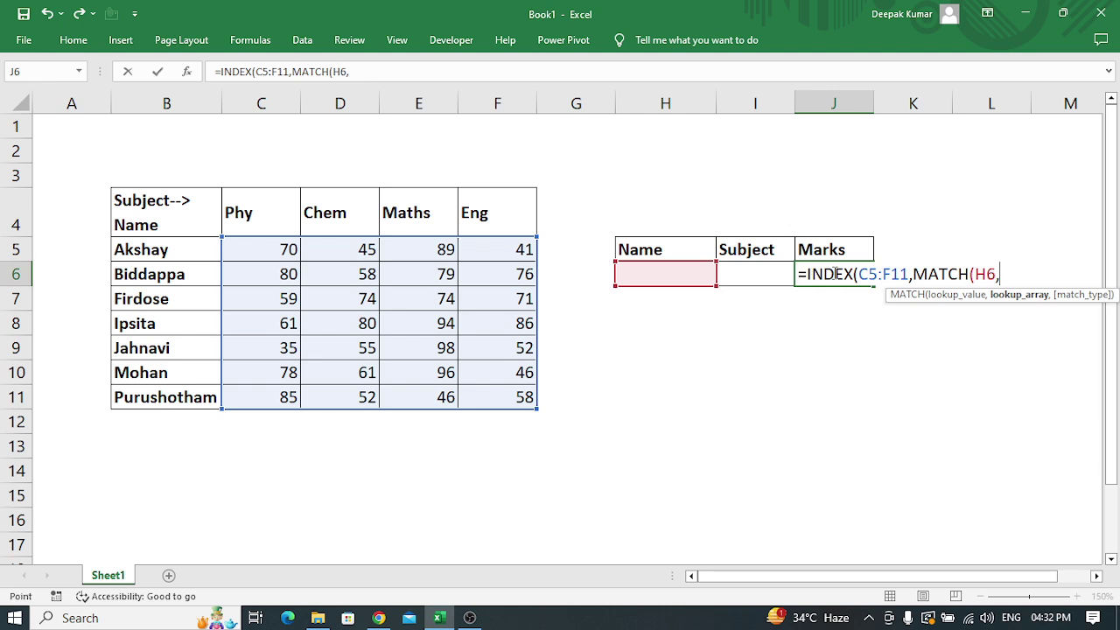
{"action": "key", "text": "Left"}
{"action": "key", "text": "Left"}
{"action": "key", "text": "Left"}
{"action": "key", "text": "Left"}
{"action": "key", "text": "Left"}
{"action": "key", "text": "Left"}
{"action": "key", "text": "Left"}
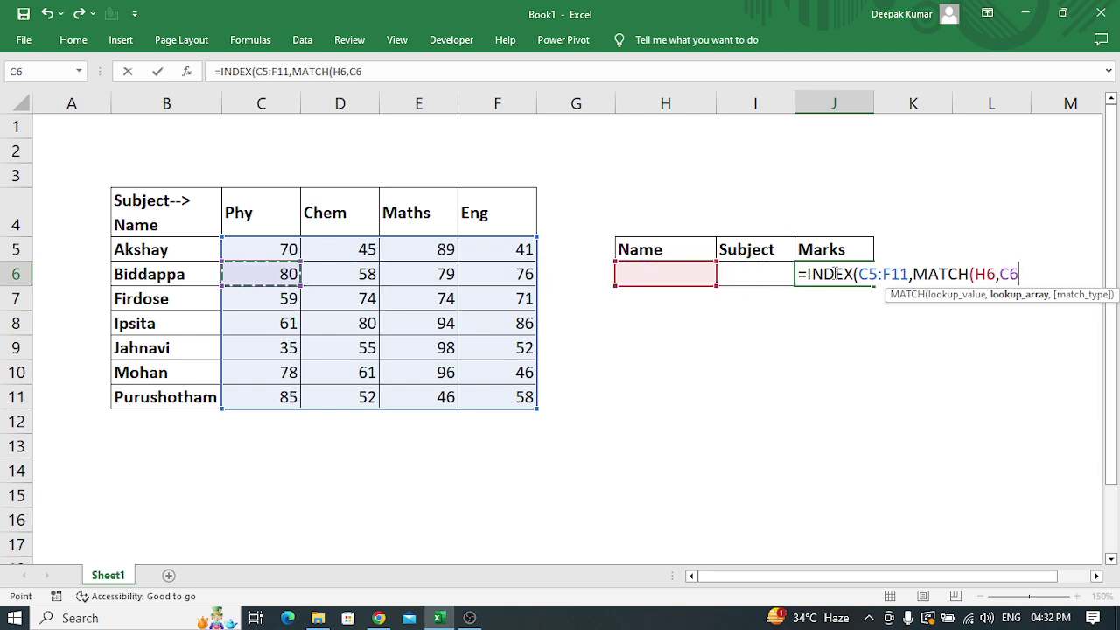
{"action": "key", "text": "Left"}
{"action": "key", "text": "Left"}
{"action": "key", "text": "Up"}
{"action": "key", "text": "Right"}
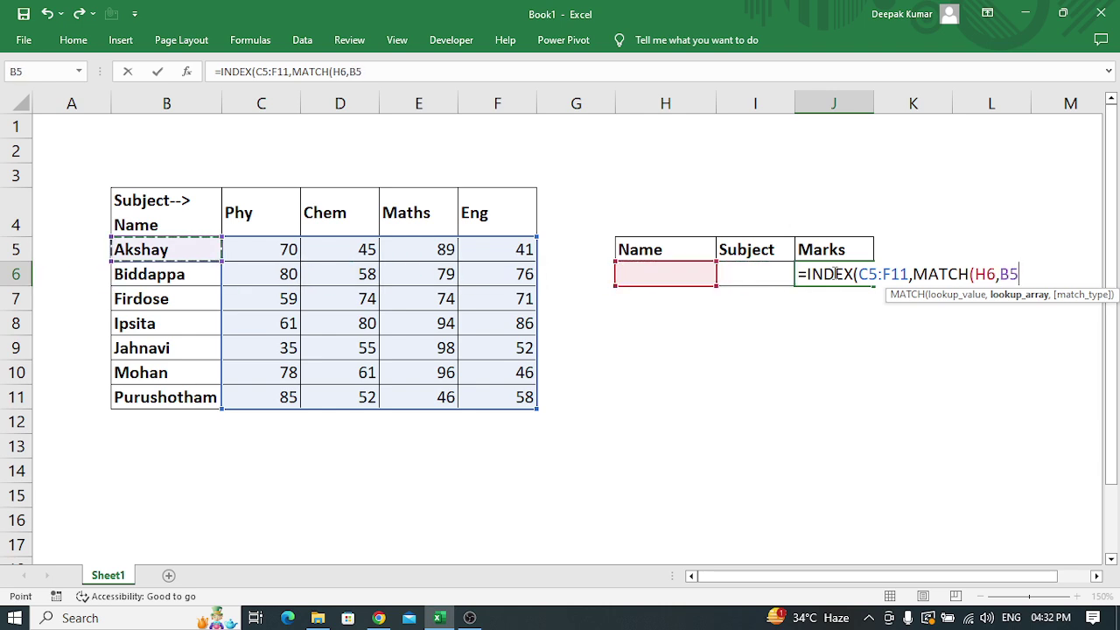
{"action": "key", "text": "ctrl+shift+Down"}
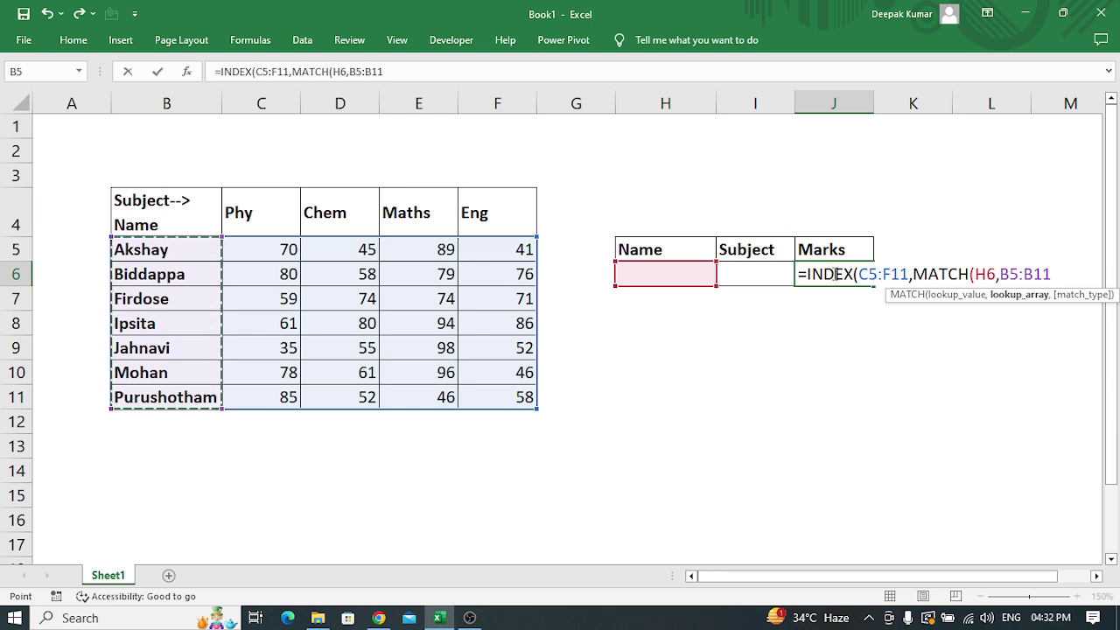
{"action": "type", "text": ",0"}
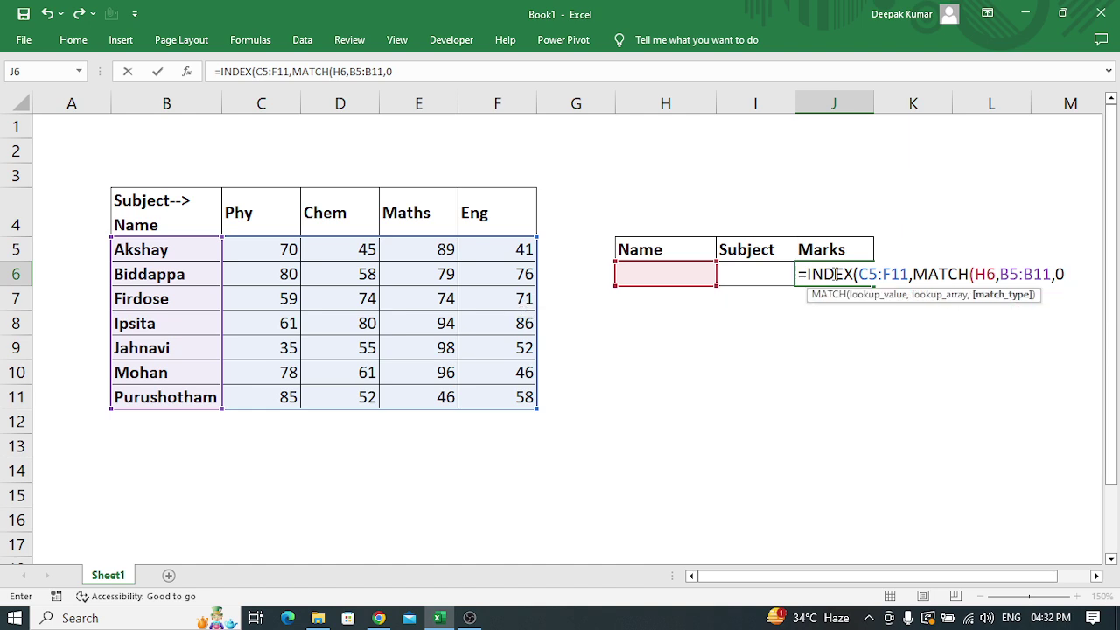
{"action": "type", "text": "),m"}
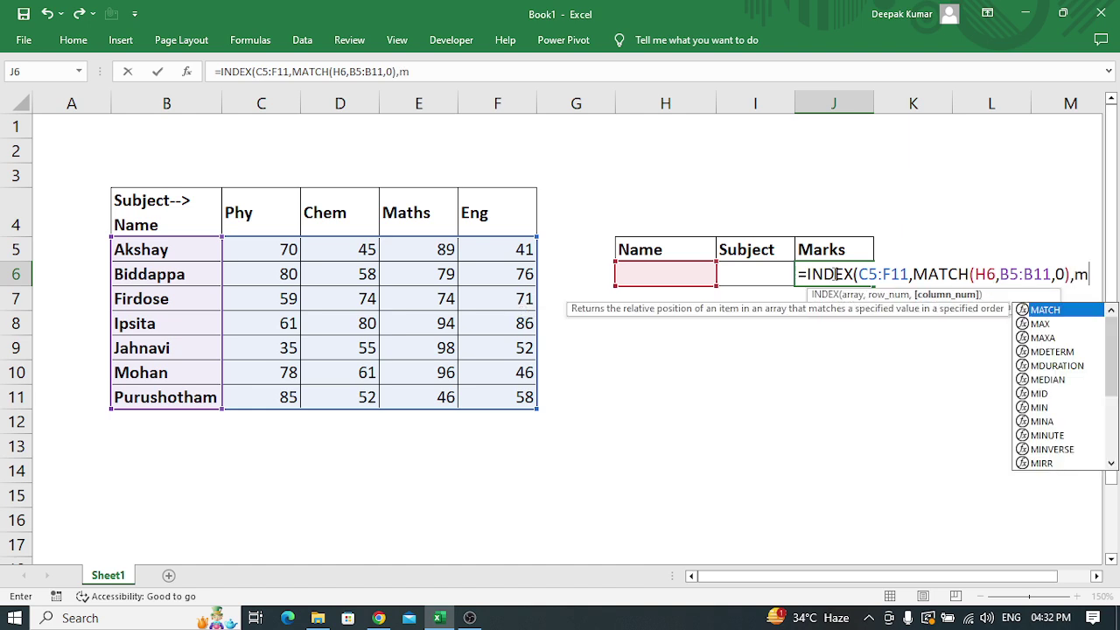
{"action": "type", "text": "atc"}
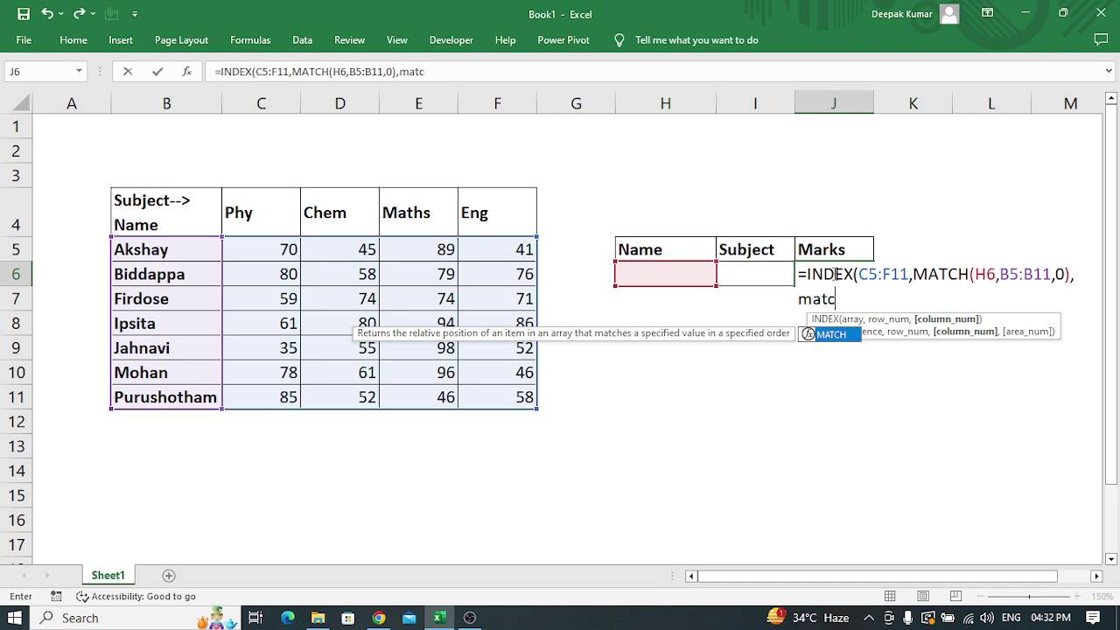
- Finish J6 with MATCH(I6,C4:F4,0) as the column argument and commit the formula
{"action": "key", "text": "Tab"}
{"action": "key", "text": "Left"}
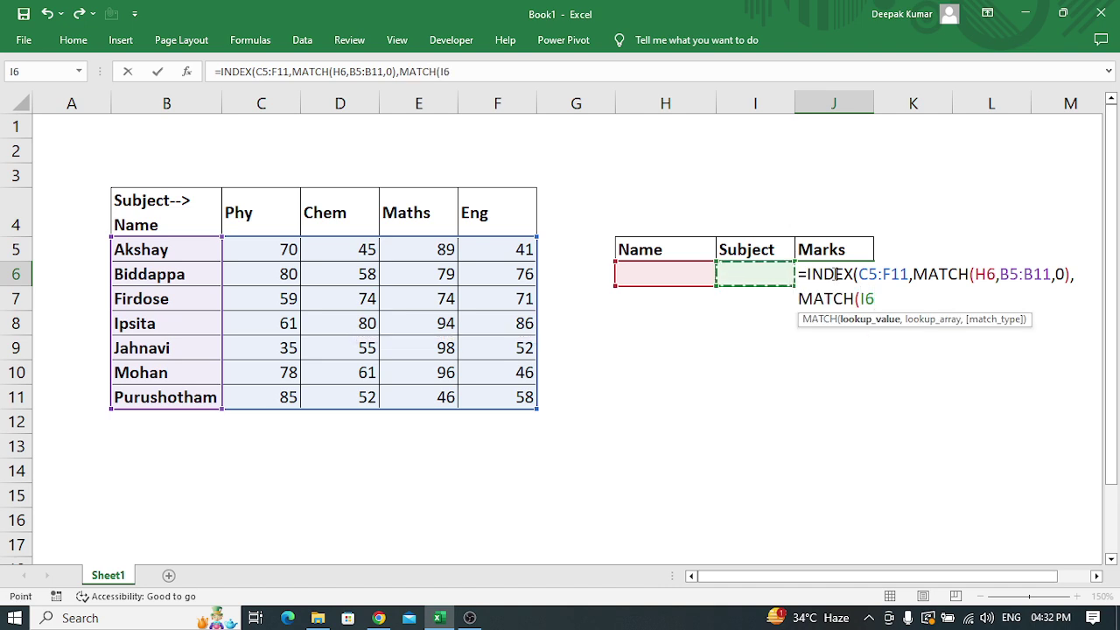
{"action": "type", "text": ","}
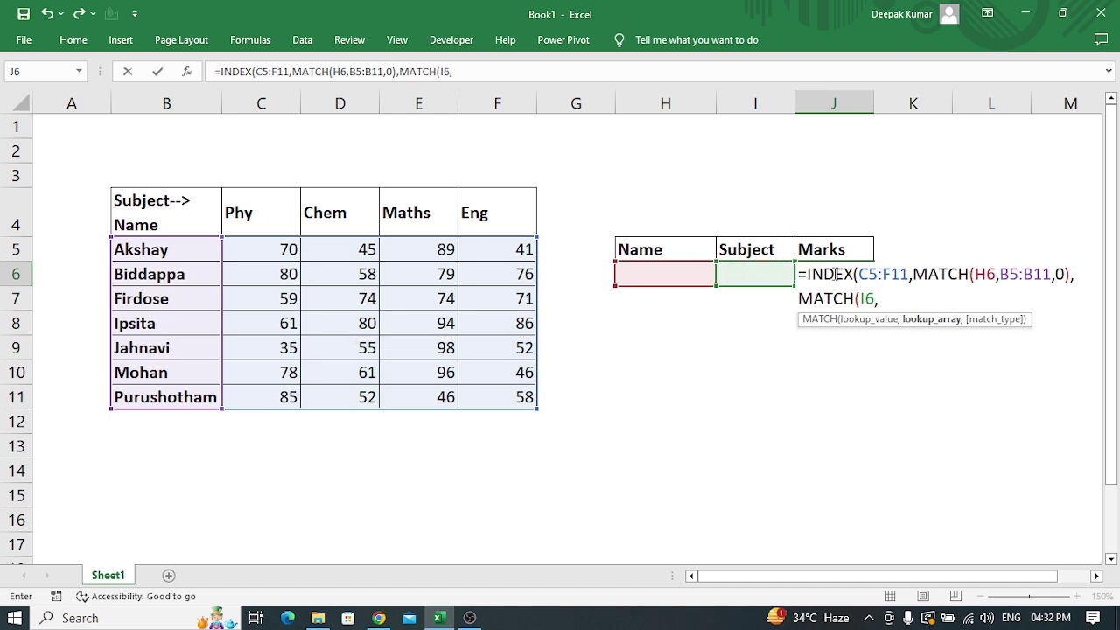
{"action": "key", "text": "Left"}
{"action": "key", "text": "Left"}
{"action": "key", "text": "Left"}
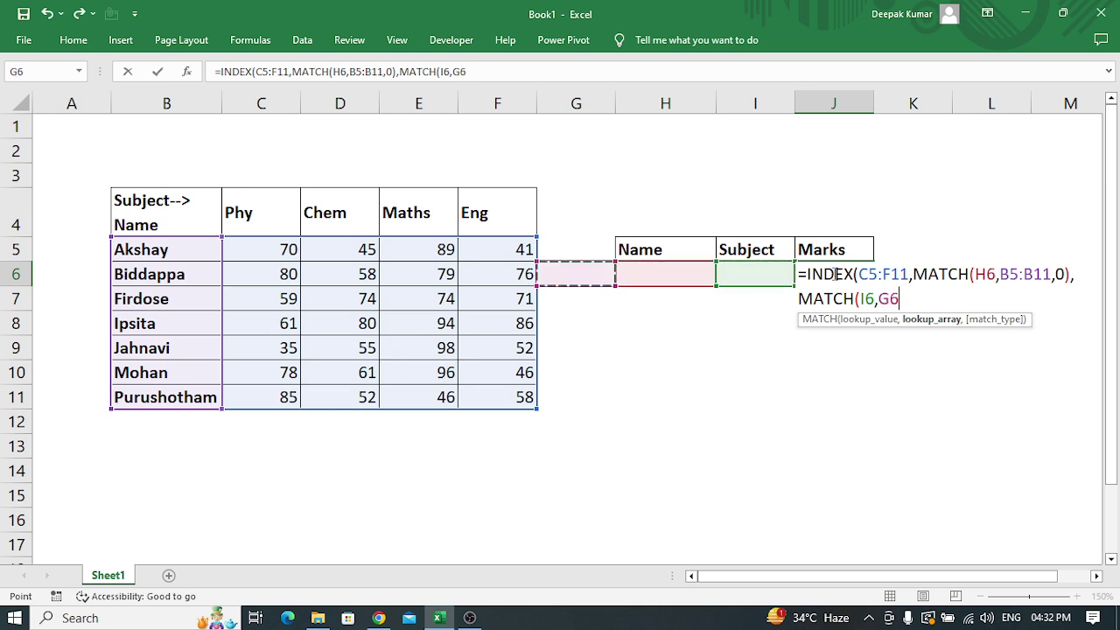
{"action": "key", "text": "Left"}
{"action": "key", "text": "Up"}
{"action": "key", "text": "Up"}
{"action": "key", "text": "Left"}
{"action": "key", "text": "Left"}
{"action": "key", "text": "Left"}
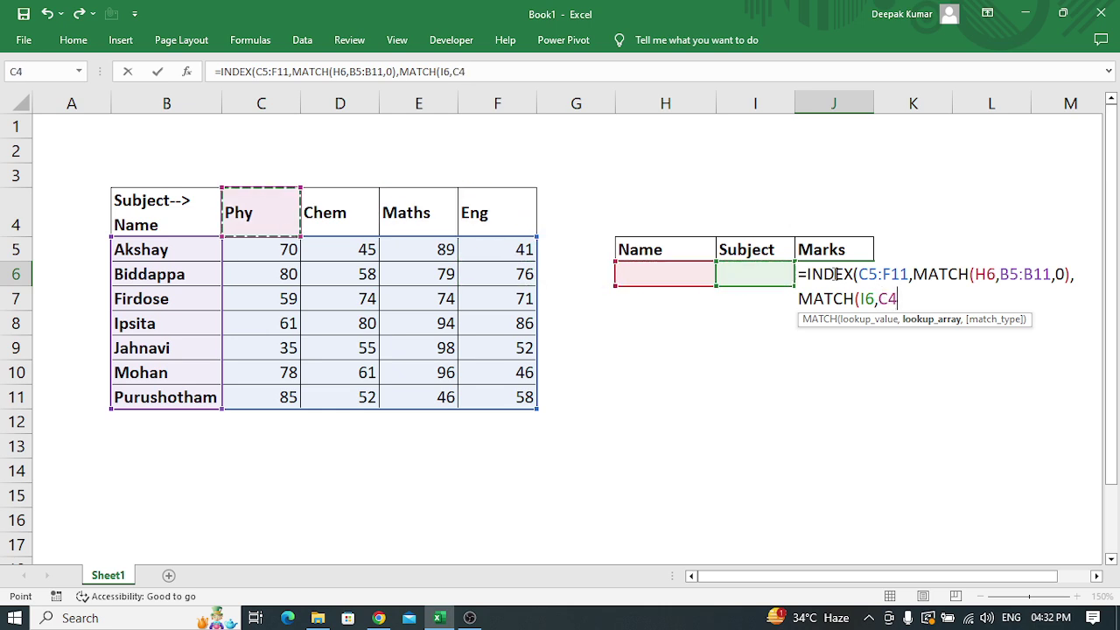
{"action": "key", "text": "ctrl+shift+Right"}
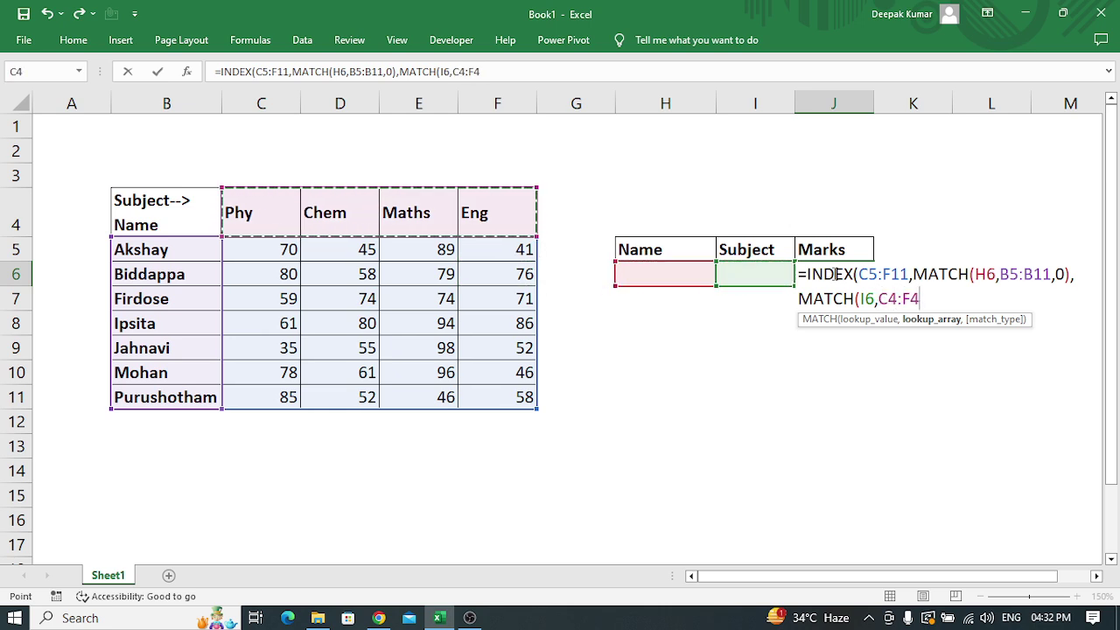
{"action": "type", "text": ",0"}
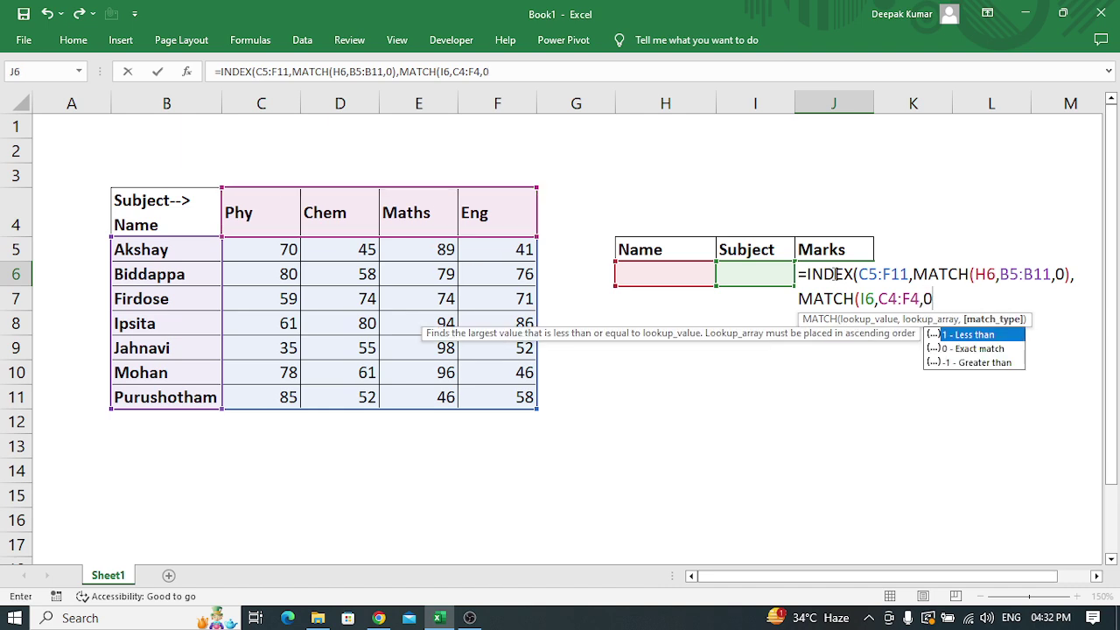
{"action": "type", "text": ")"}
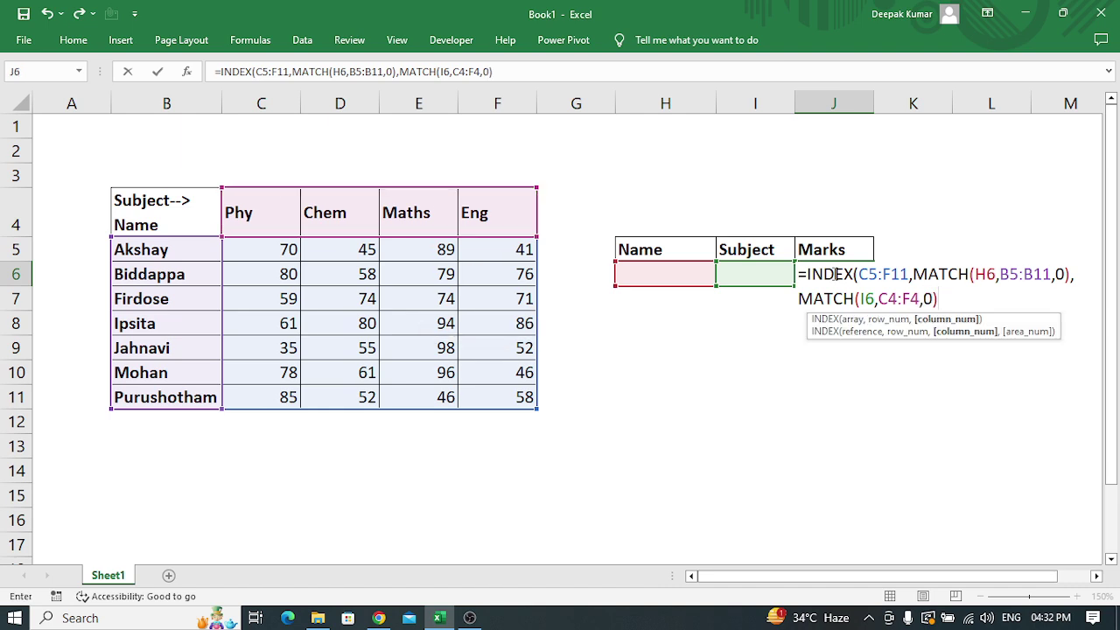
{"action": "type", "text": ")"}
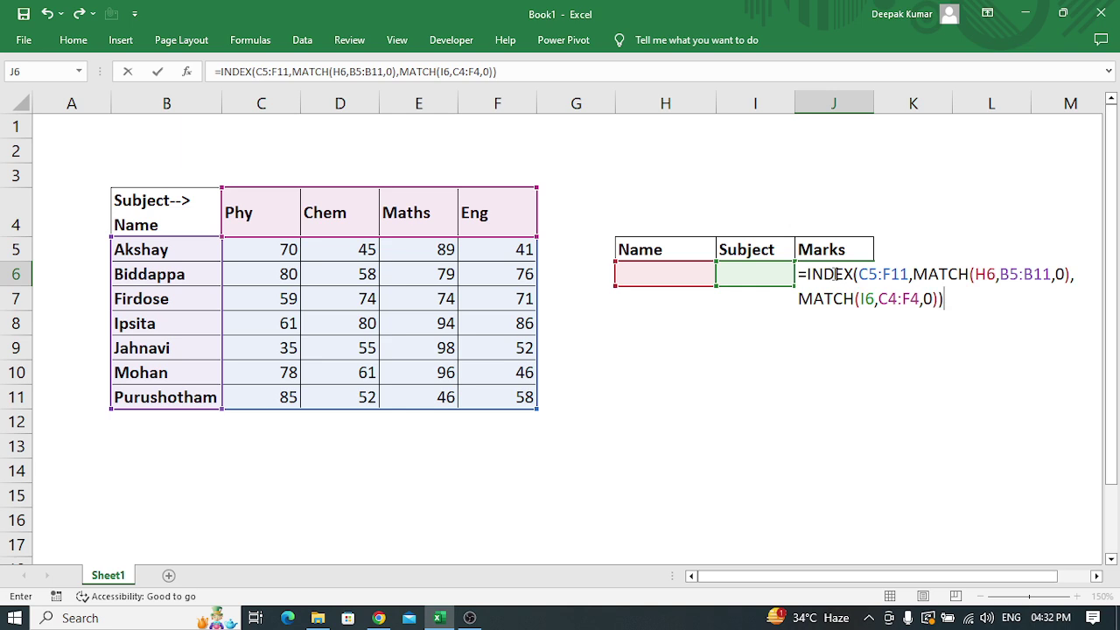
{"action": "key", "text": "Return"}
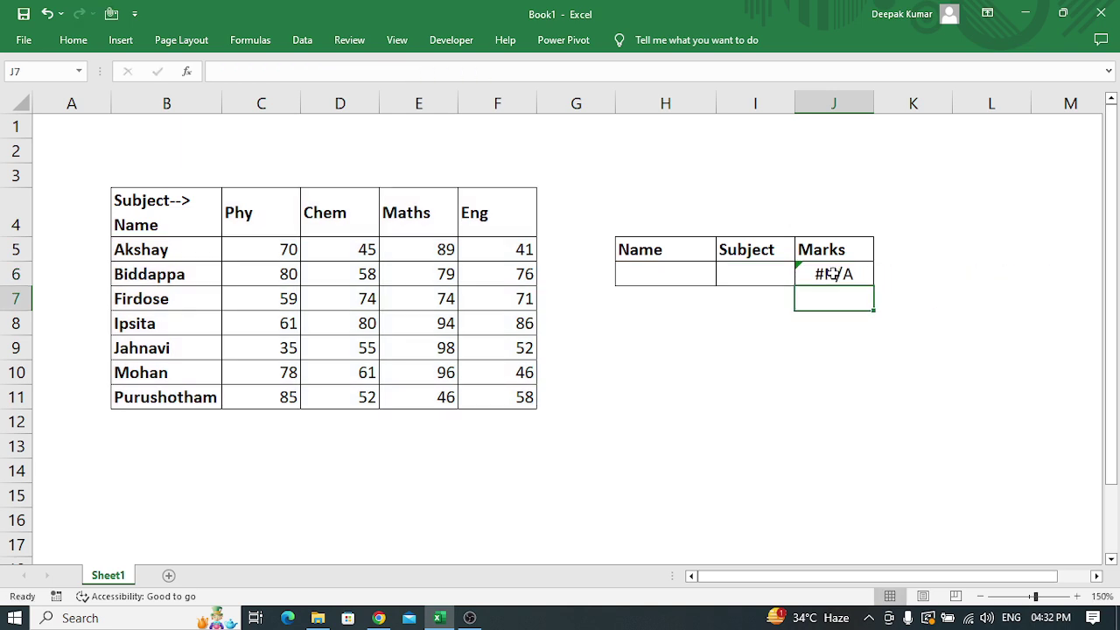
- Choose Phy from the Subject dropdown in I6
{"action": "left_click", "coordinate": [835, 274]}
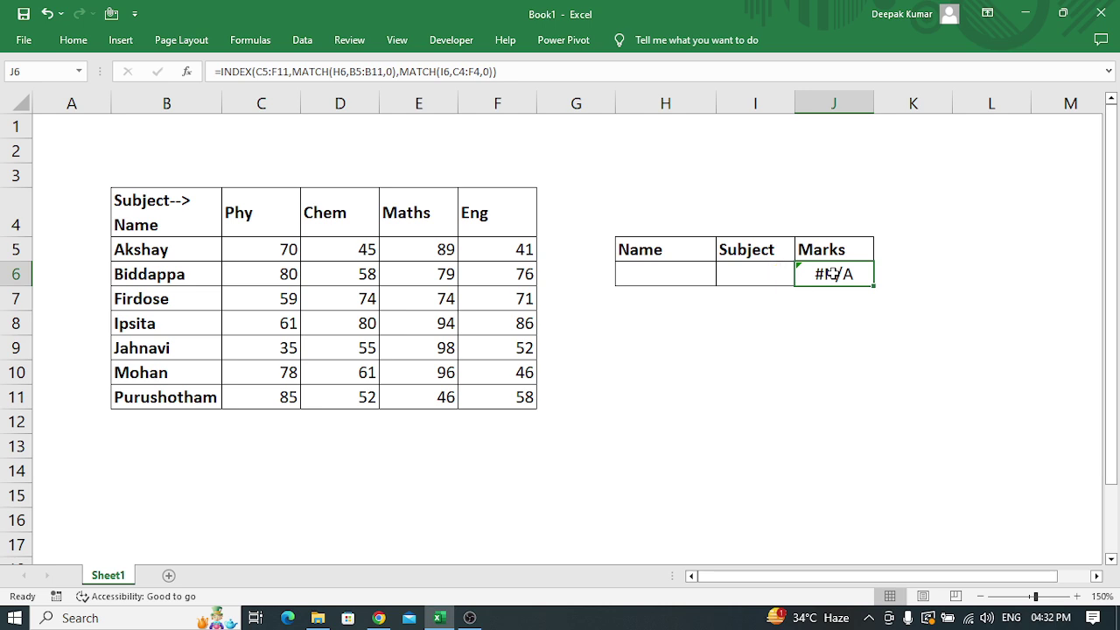
{"action": "key", "text": "Left"}
{"action": "key", "text": "alt+Down"}
{"action": "key", "text": "Down"}
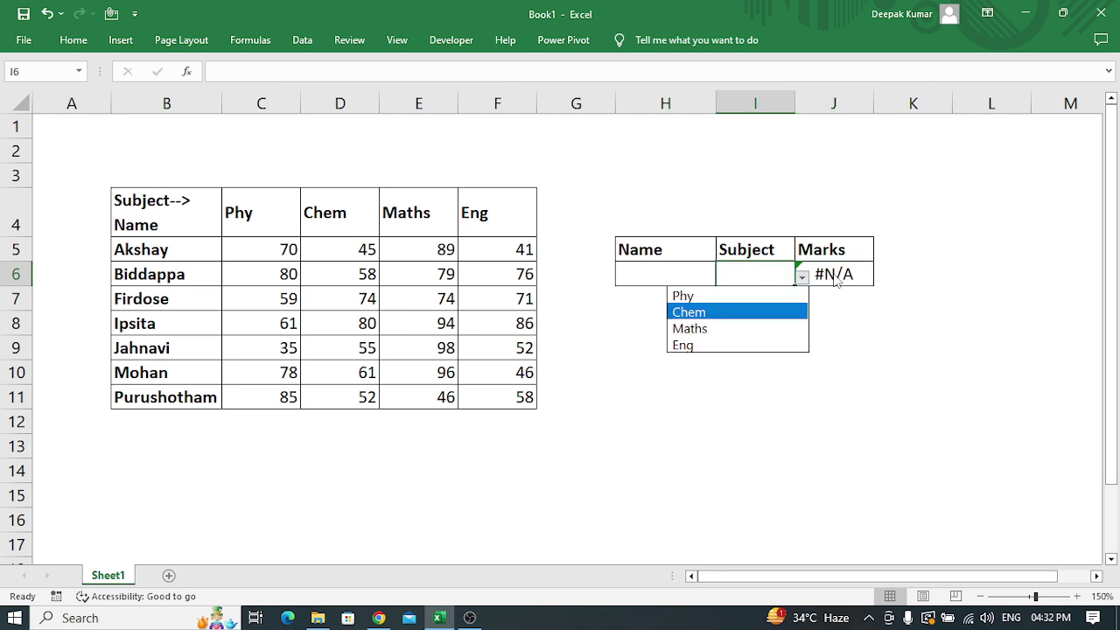
{"action": "key", "text": "Up"}
{"action": "key", "text": "Return"}
- Choose Akshay from the Name dropdown in H6, making Marks show 70
{"action": "key", "text": "Left"}
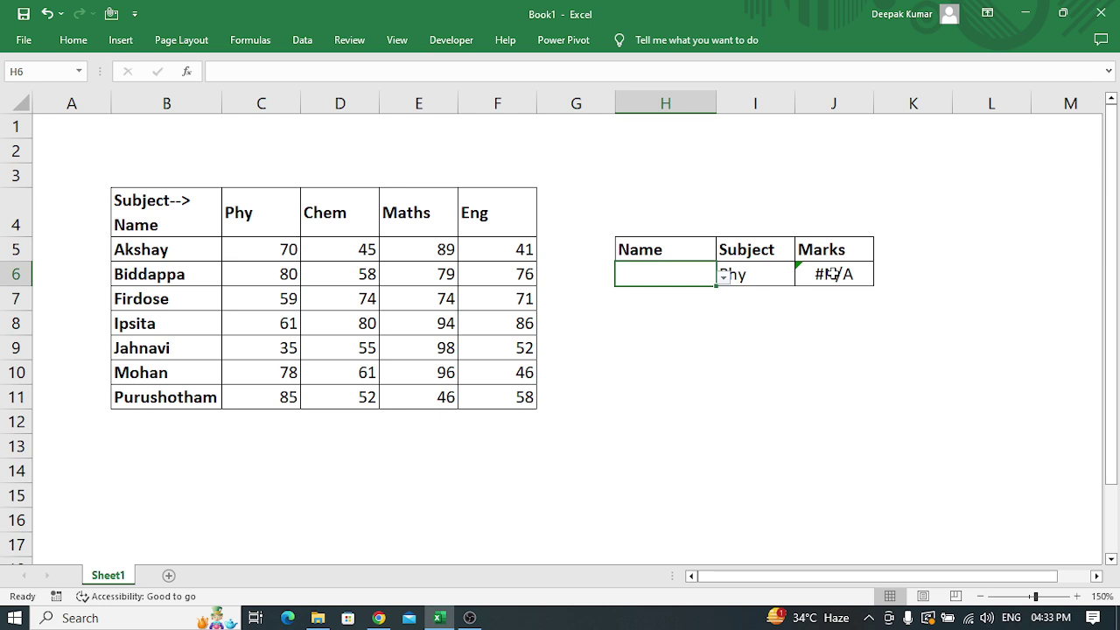
{"action": "key", "text": "alt+Down"}
{"action": "key", "text": "Down"}
{"action": "key", "text": "Up"}
{"action": "key", "text": "Return"}
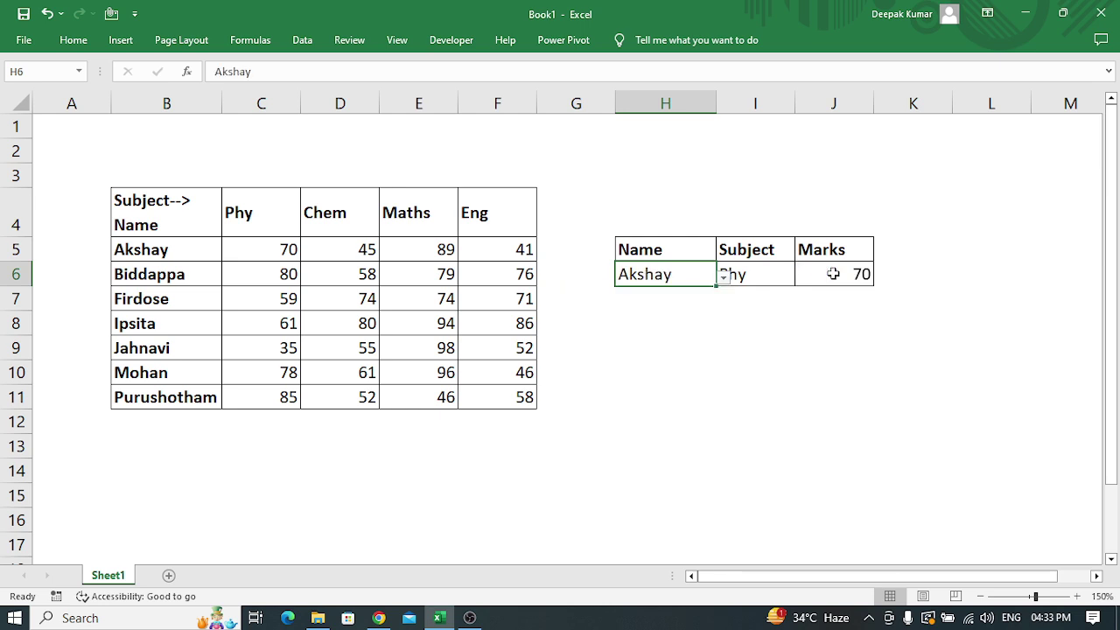
{"action": "key", "text": "Right"}
{"action": "key", "text": "Left"}
- Verify Akshay's Phy mark of 70, then set the Name to Purushotham
{"action": "left_click", "coordinate": [292, 249]}
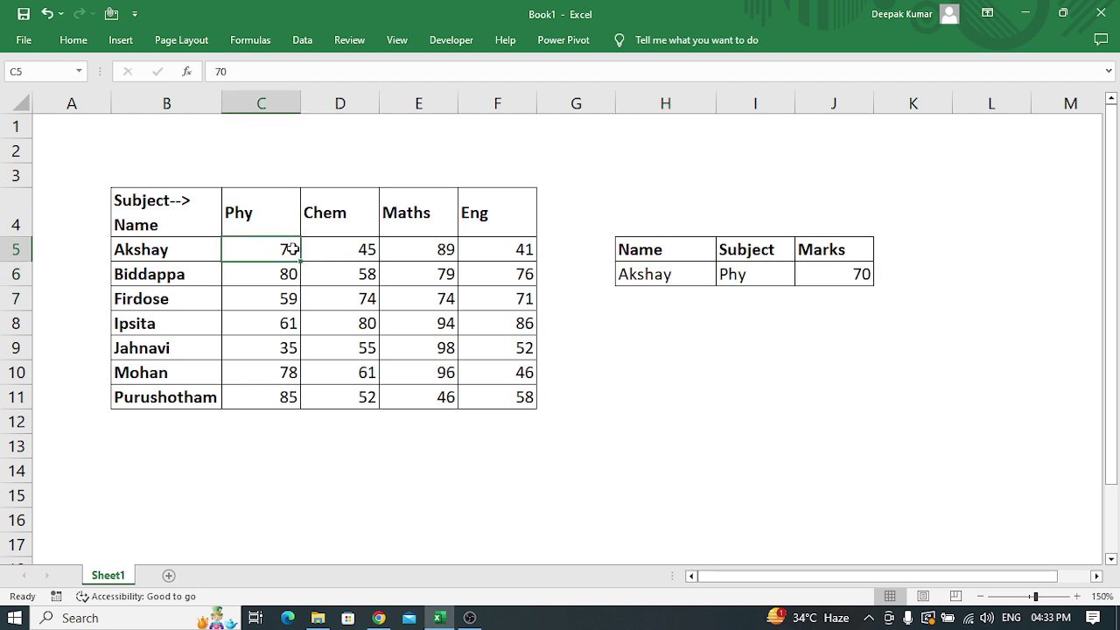
{"action": "left_click", "coordinate": [846, 278]}
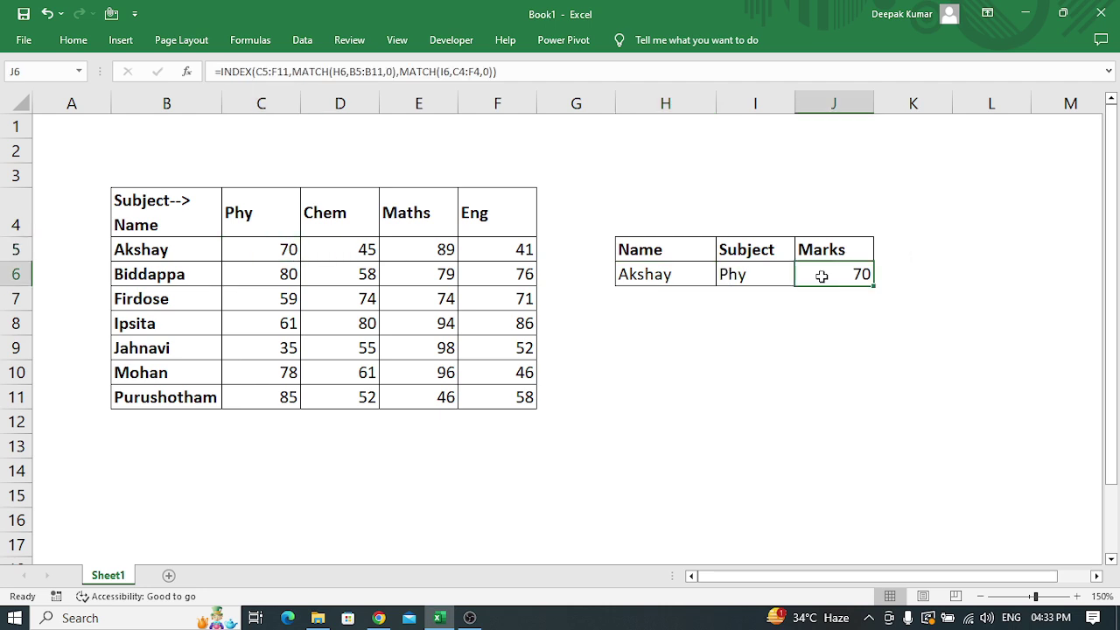
{"action": "left_click", "coordinate": [708, 277]}
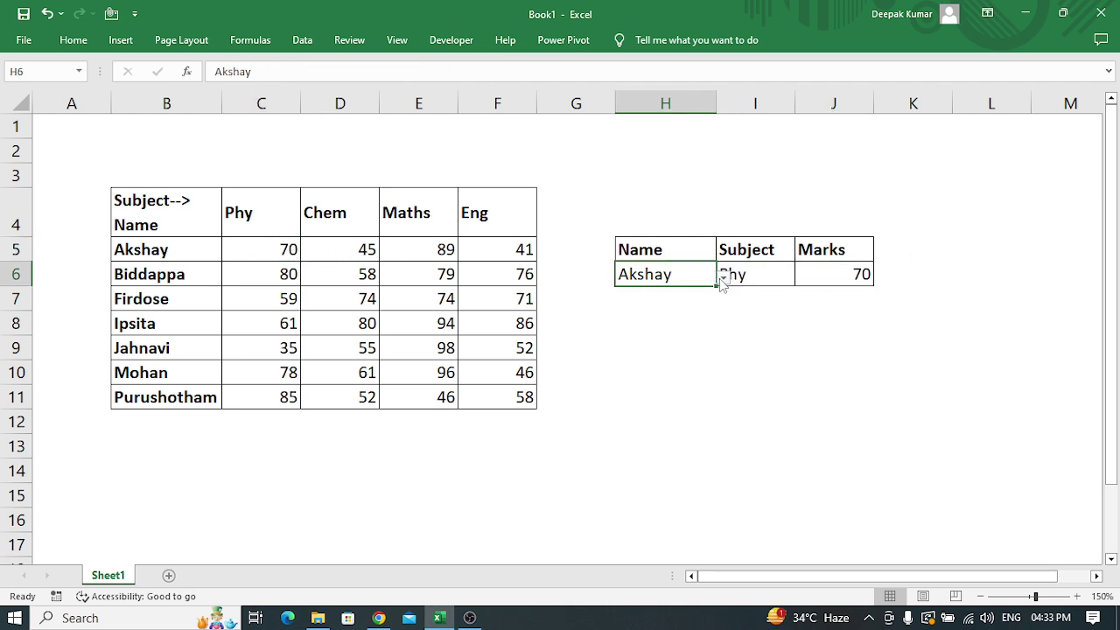
{"action": "left_click", "coordinate": [723, 276]}
{"action": "left_click", "coordinate": [658, 394]}
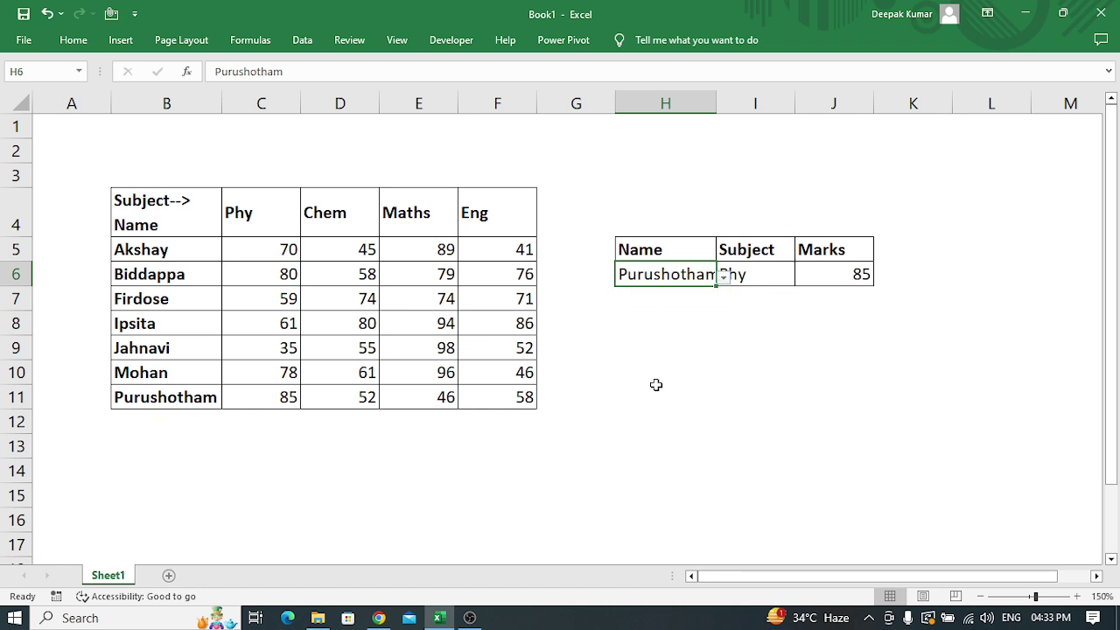
{"action": "left_click", "coordinate": [285, 396]}
- Set the Subject to Maths and confirm J6 shows 46, matching E11
{"action": "left_click", "coordinate": [767, 277]}
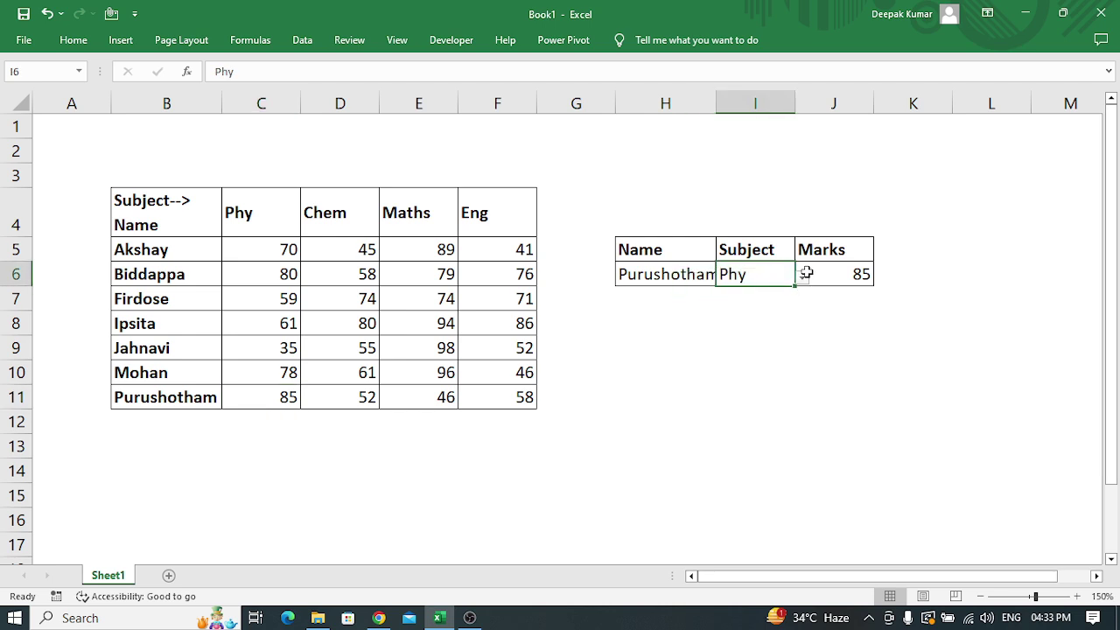
{"action": "left_click", "coordinate": [802, 277]}
{"action": "left_click", "coordinate": [719, 329]}
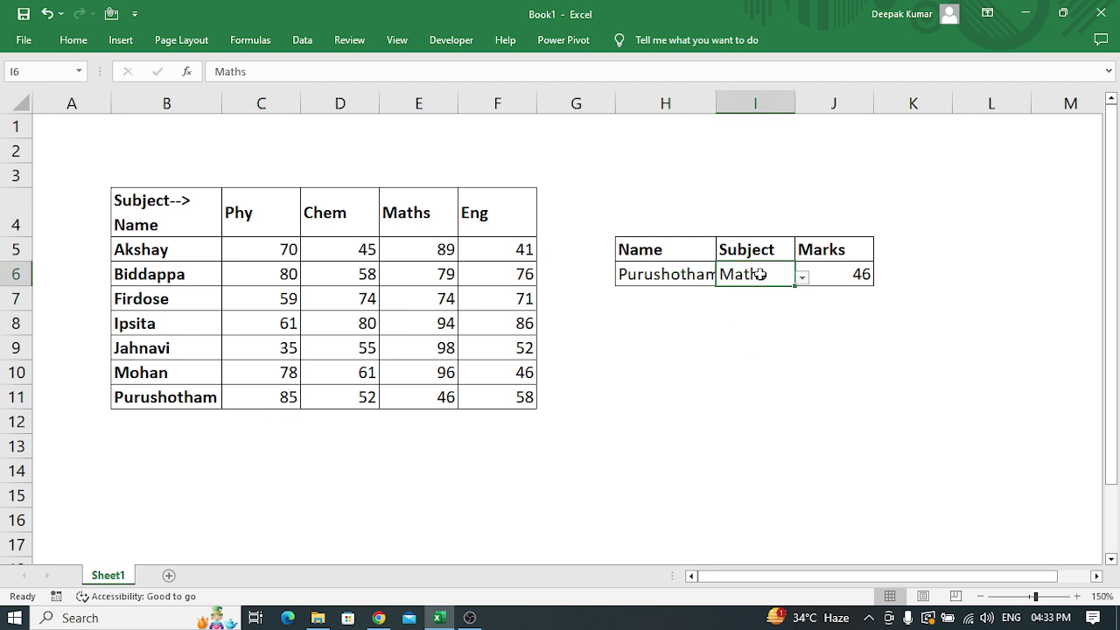
{"action": "left_click", "coordinate": [423, 396]}
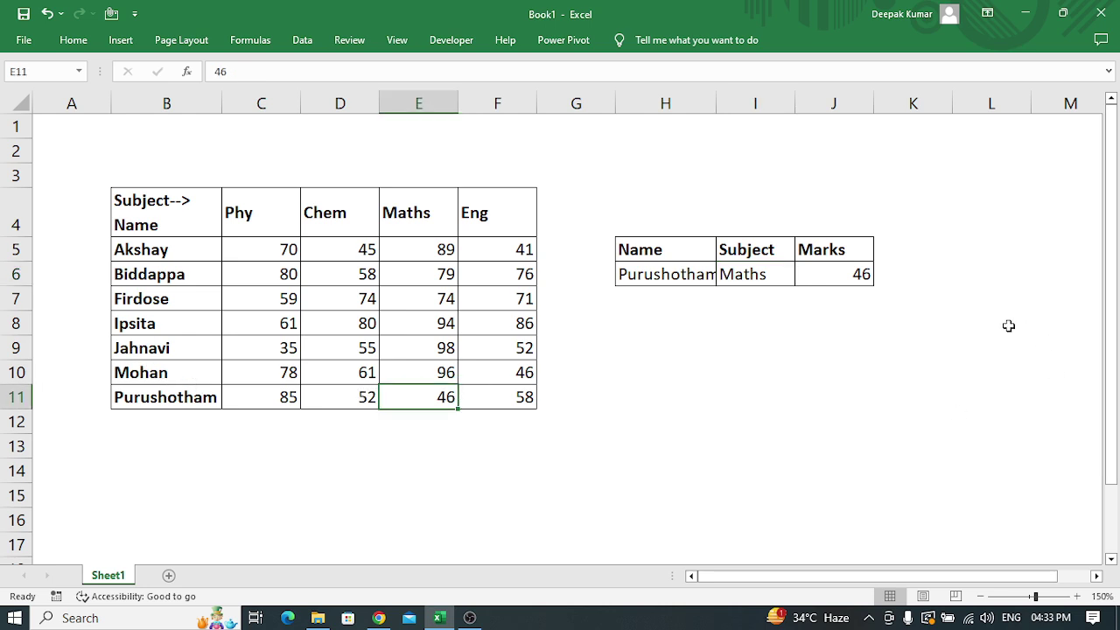
{"action": "left_click", "coordinate": [829, 279]}
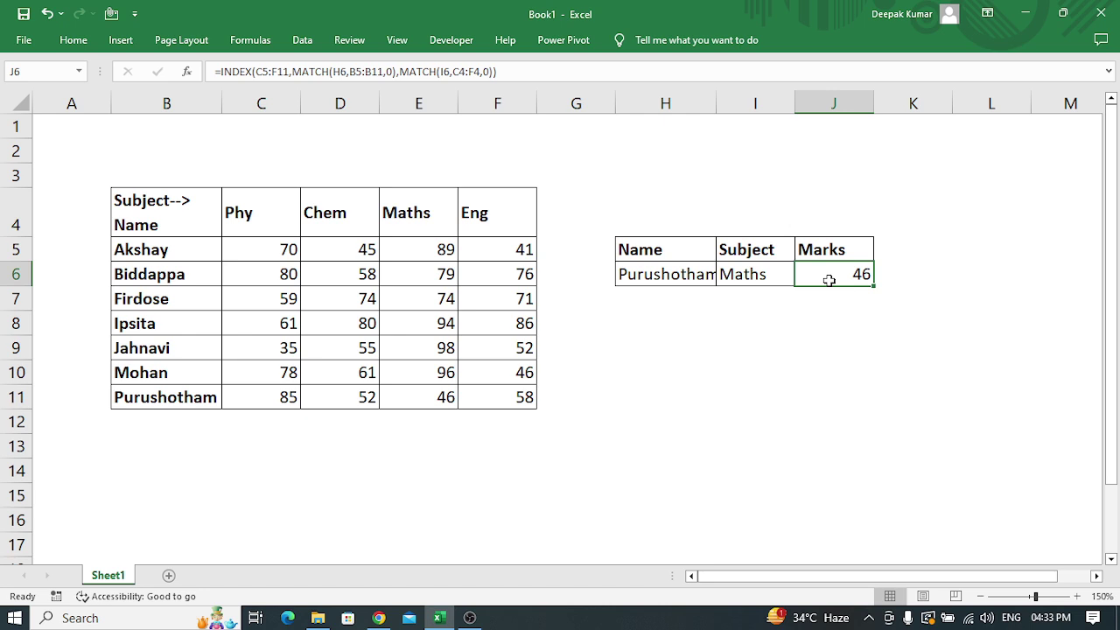